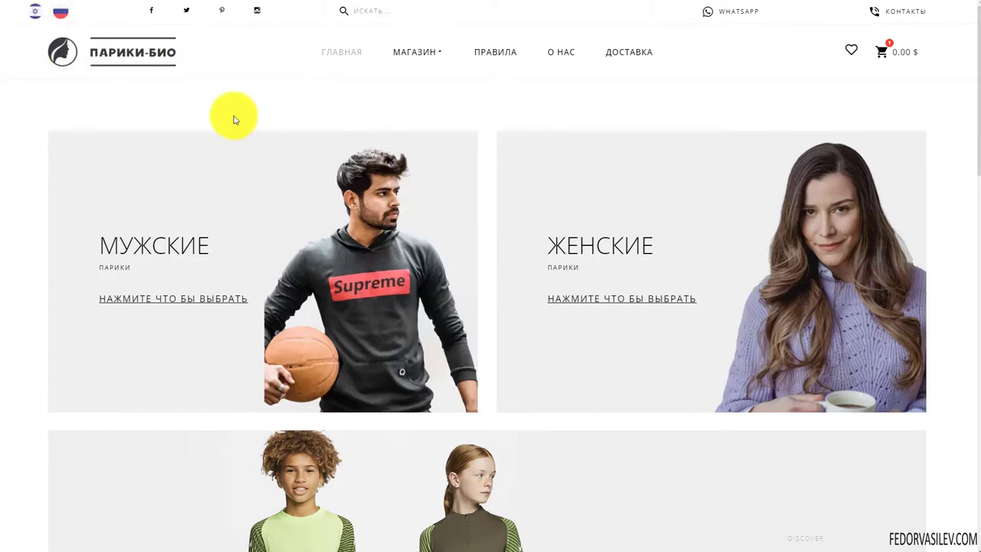
# Collapse the admin menu, list the Gridbox pages and open the Главная page in the page editor.
pyautogui.click(32, 12)
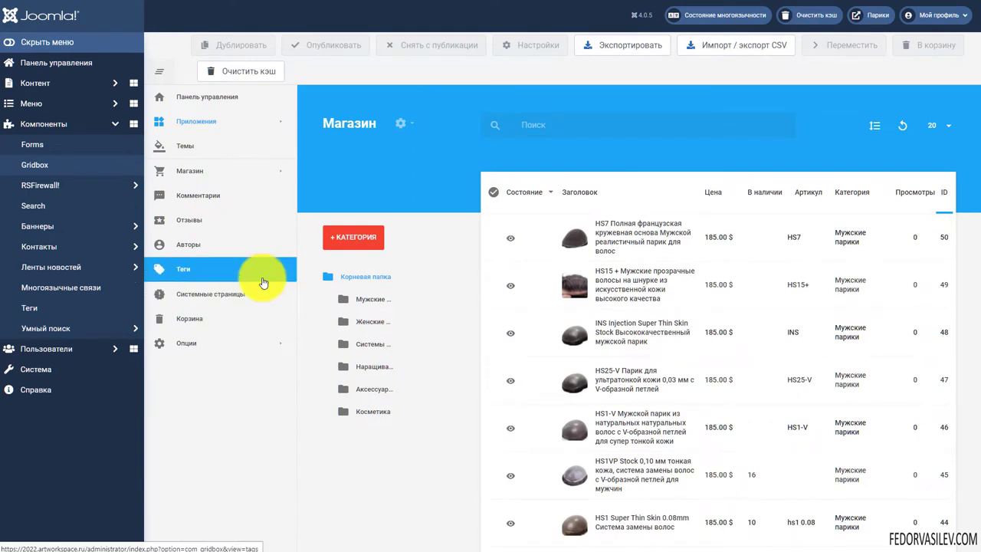
pyautogui.click(36, 45)
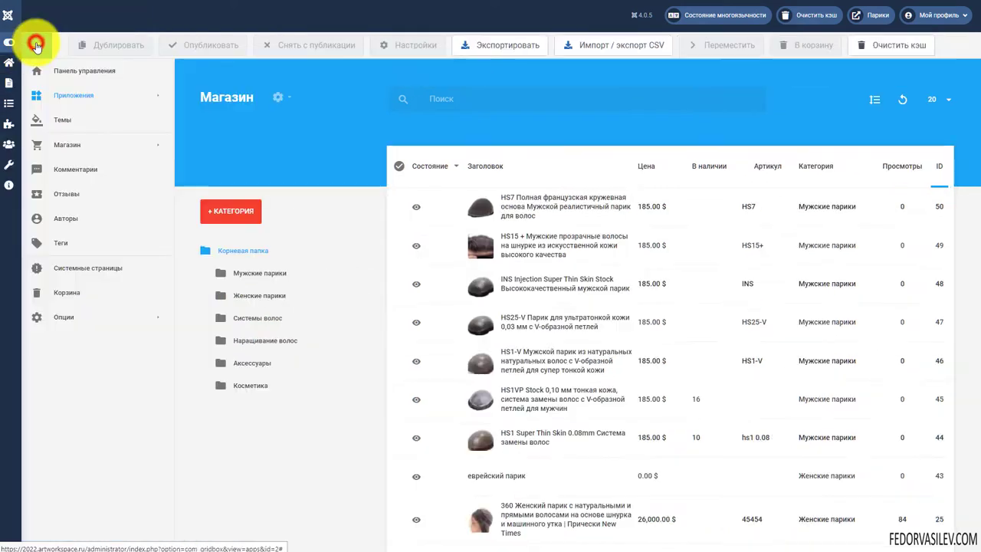
pyautogui.moveTo(114, 95)
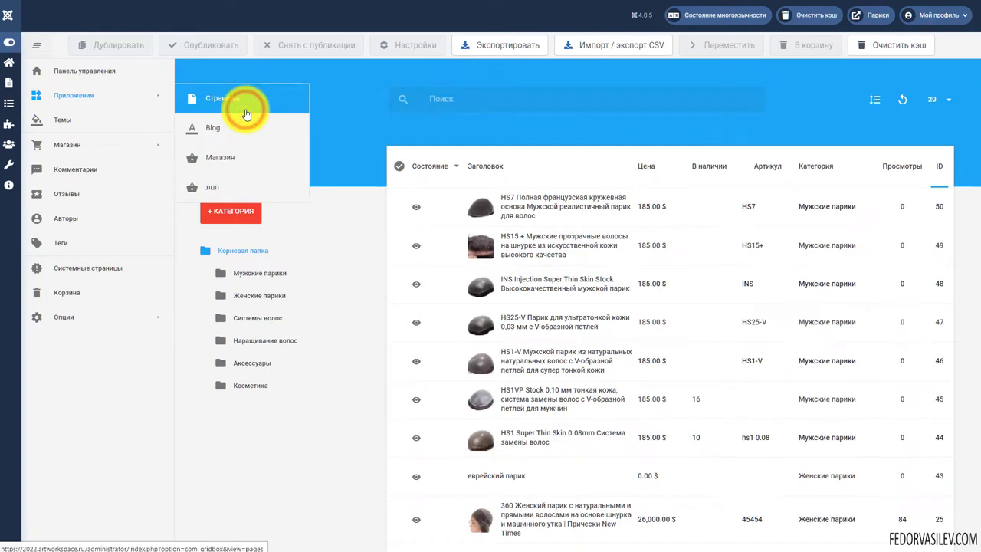
pyautogui.click(246, 114)
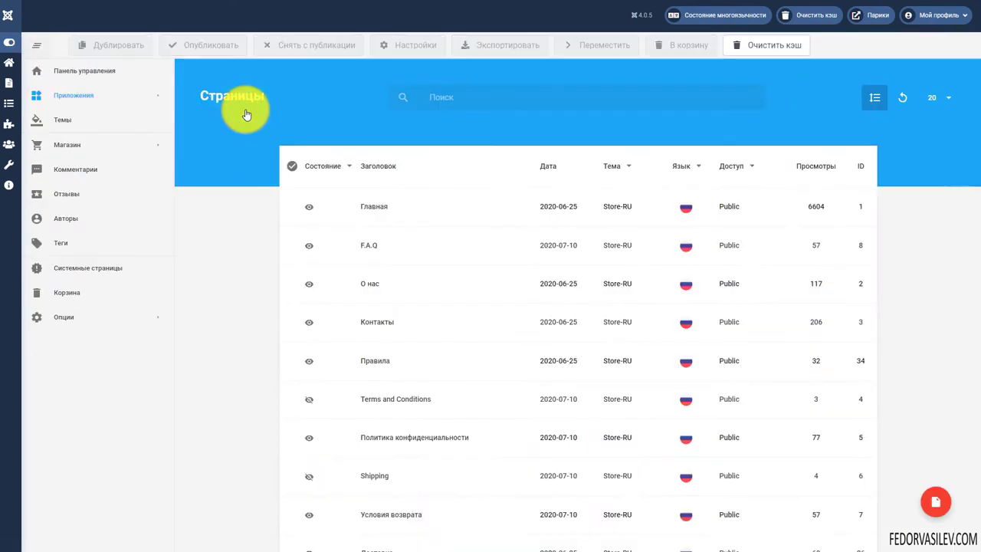
pyautogui.click(373, 211)
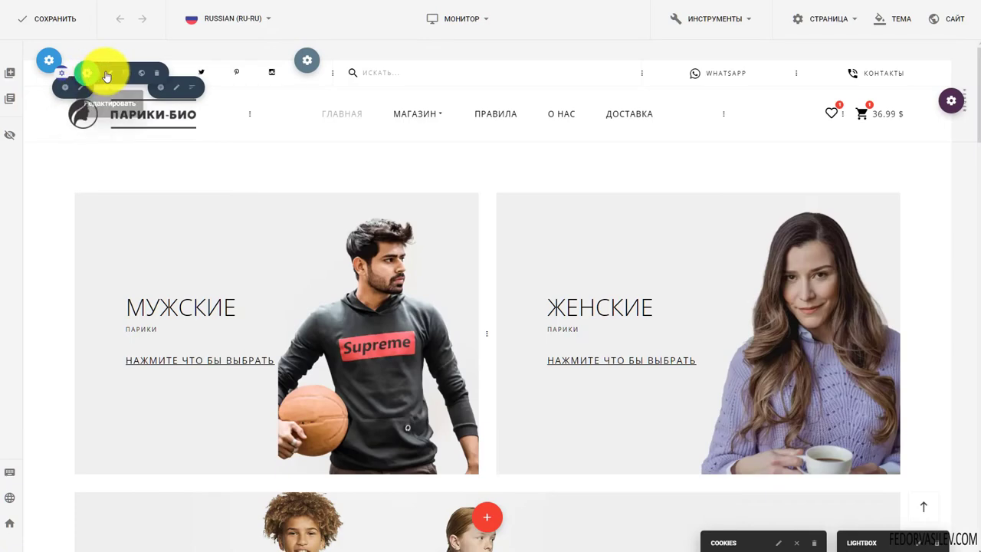
# Find the Language Switcher in the navigation group of the plugin library, then close the library without adding anything.
pyautogui.click(105, 72)
pyautogui.click(532, 113)
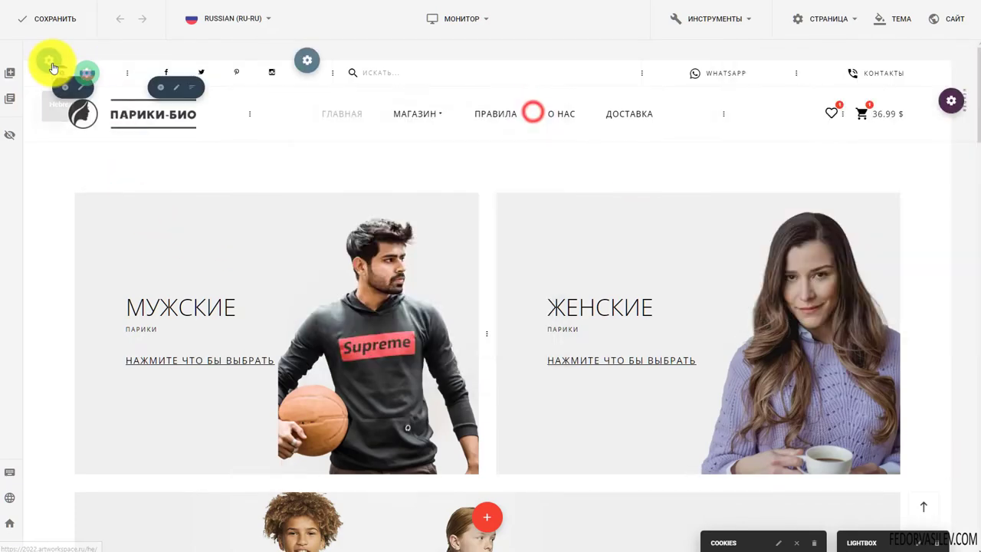
pyautogui.click(68, 86)
pyautogui.scroll(-5, 397, 276)
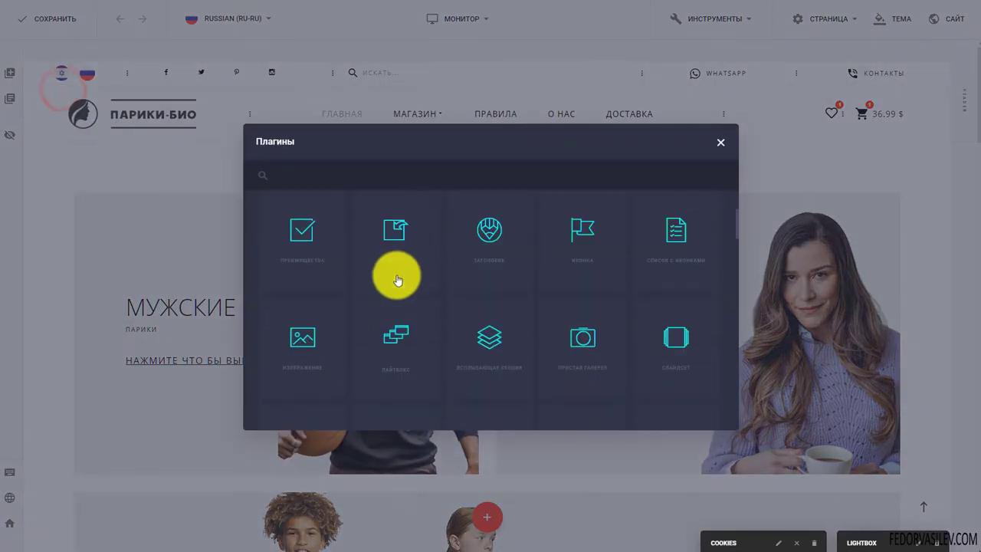
pyautogui.scroll(-5, 398, 273)
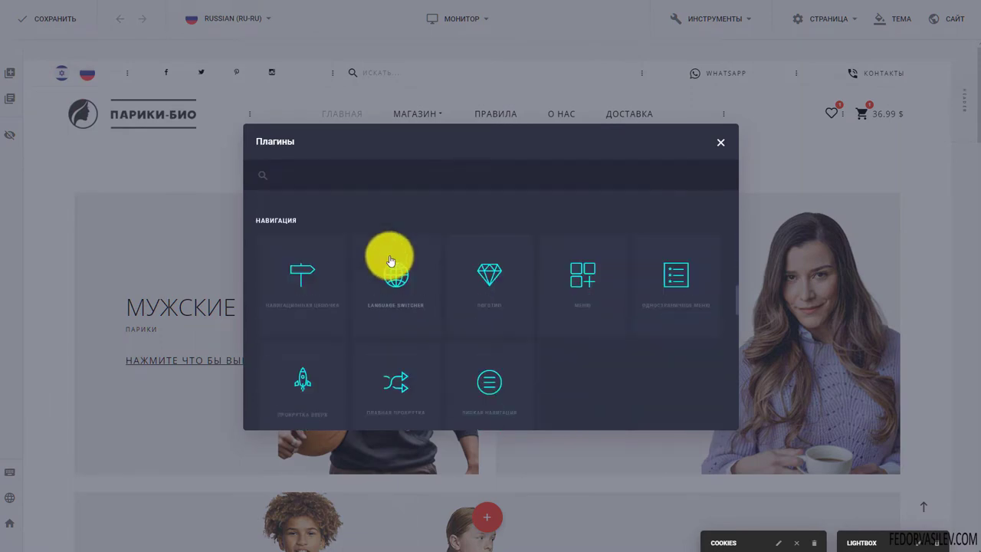
pyautogui.scroll(-2, 389, 253)
pyautogui.scroll(2, 387, 245)
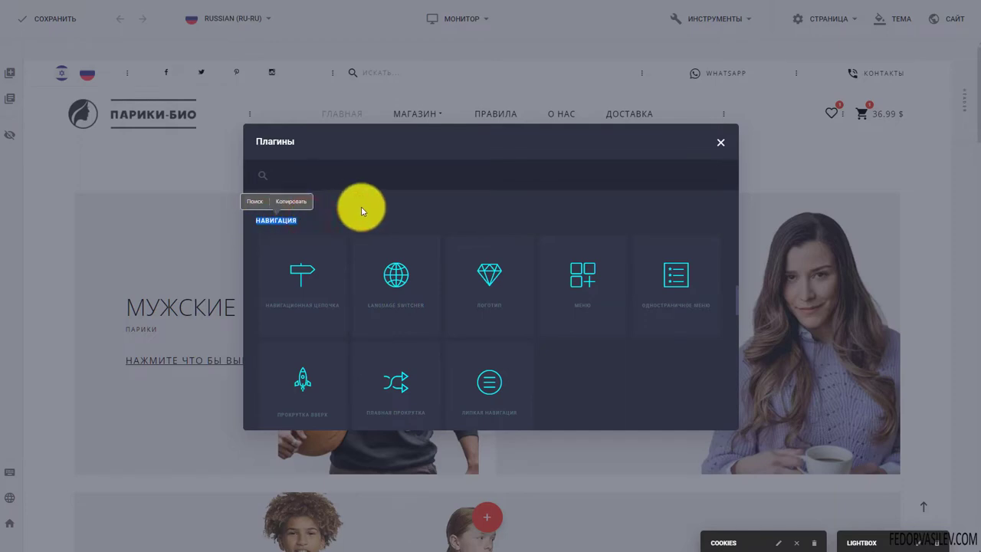
pyautogui.scroll(-2, 387, 245)
pyautogui.scroll(1, 611, 354)
pyautogui.scroll(1, 612, 356)
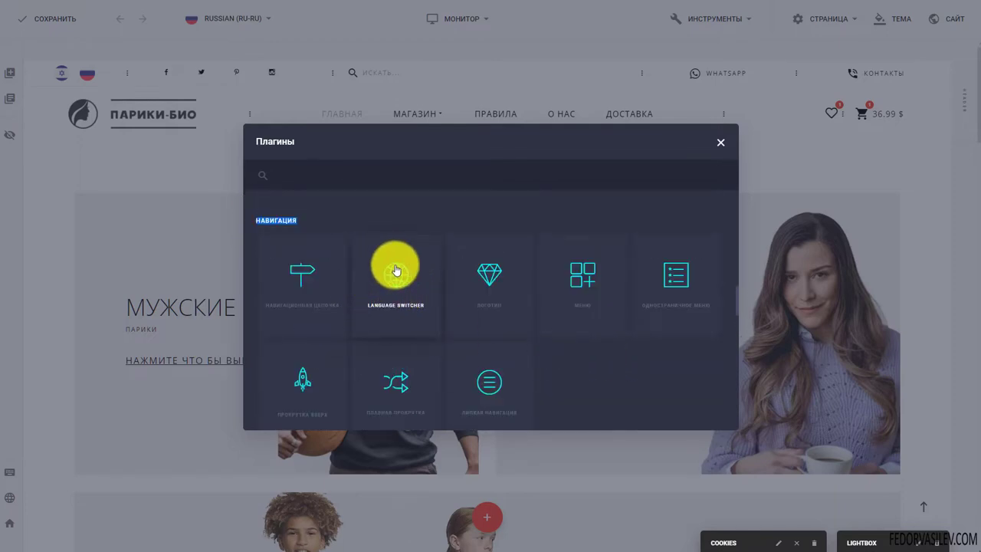
pyautogui.click(720, 143)
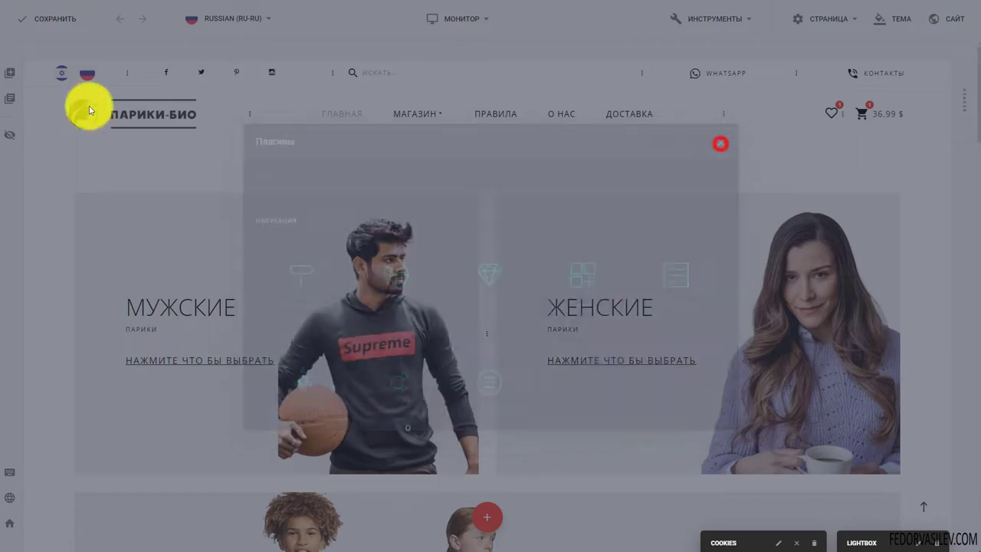
# Open the settings of the header's Language Switcher and review its available layout options.
pyautogui.moveTo(66, 107)
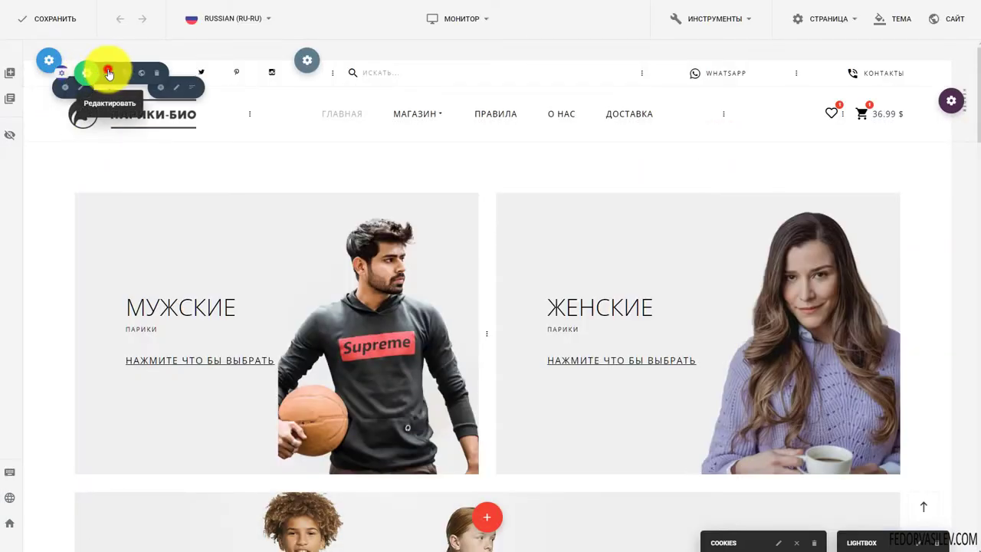
pyautogui.click(109, 74)
pyautogui.moveTo(427, 111); pyautogui.dragTo(631, 115)
pyautogui.click(656, 170)
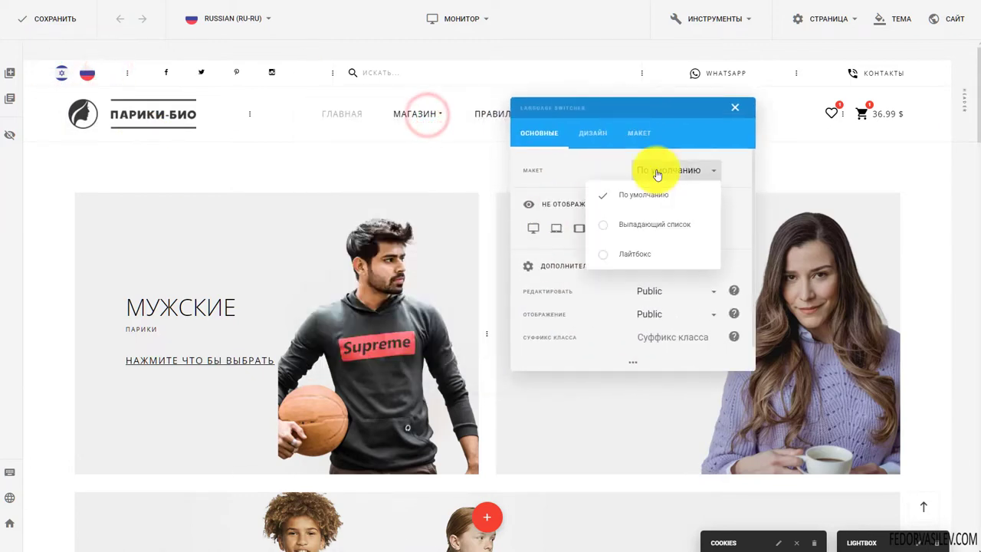
pyautogui.click(574, 167)
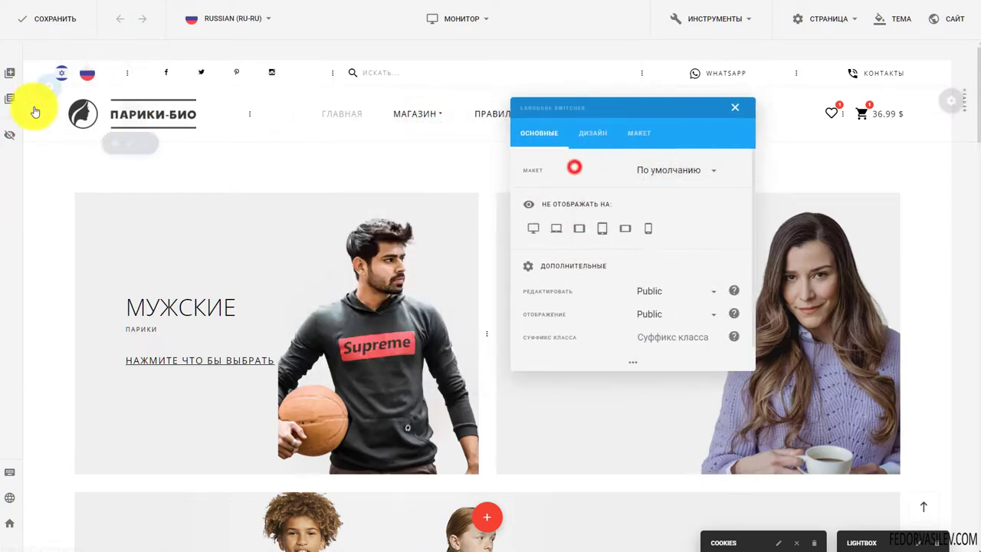
# Try the Выпадающий список layout on the Language Switcher and test it in the header.
pyautogui.click(658, 172)
pyautogui.click(647, 222)
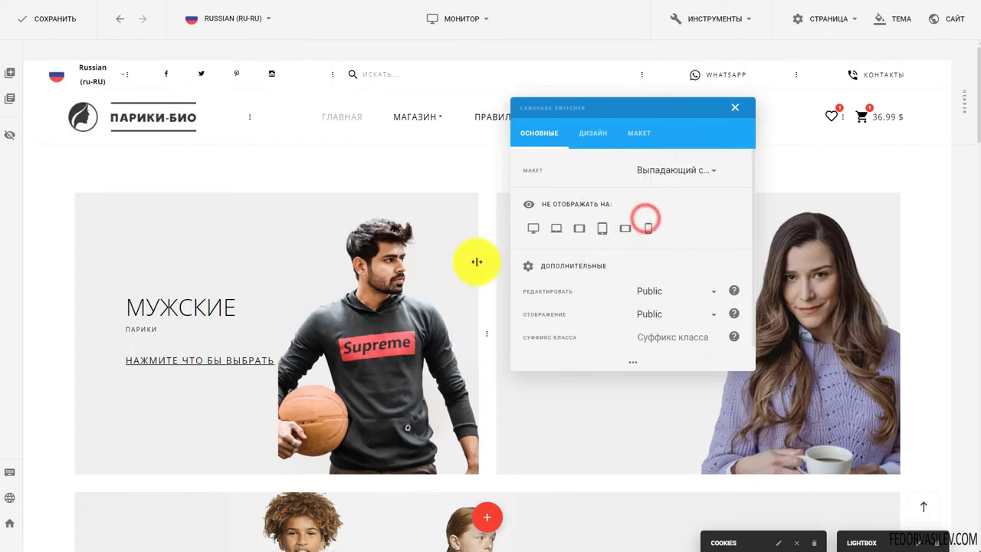
pyautogui.click(117, 76)
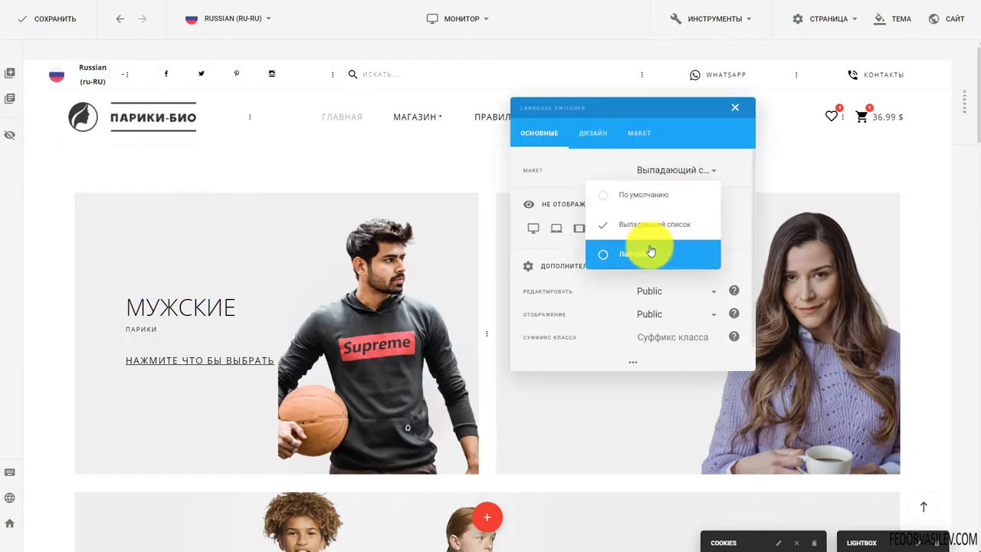
# Try the Лайтбокс layout on the Language Switcher, open its language window from the header and close it.
pyautogui.click(652, 247)
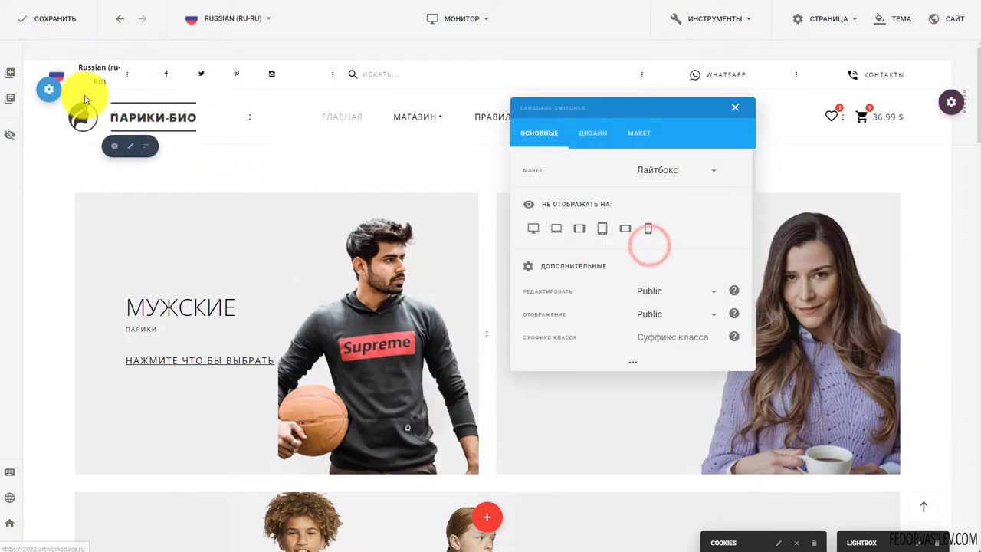
pyautogui.click(57, 72)
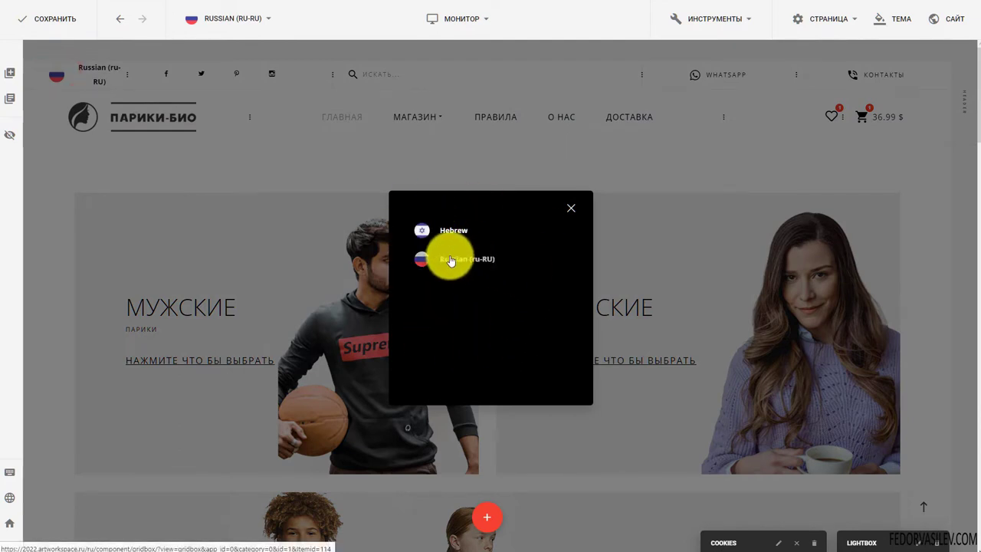
pyautogui.click(571, 214)
# Set the Language Switcher's flag size to 30 in its design settings, close the settings and save the page.
pyautogui.click(590, 133)
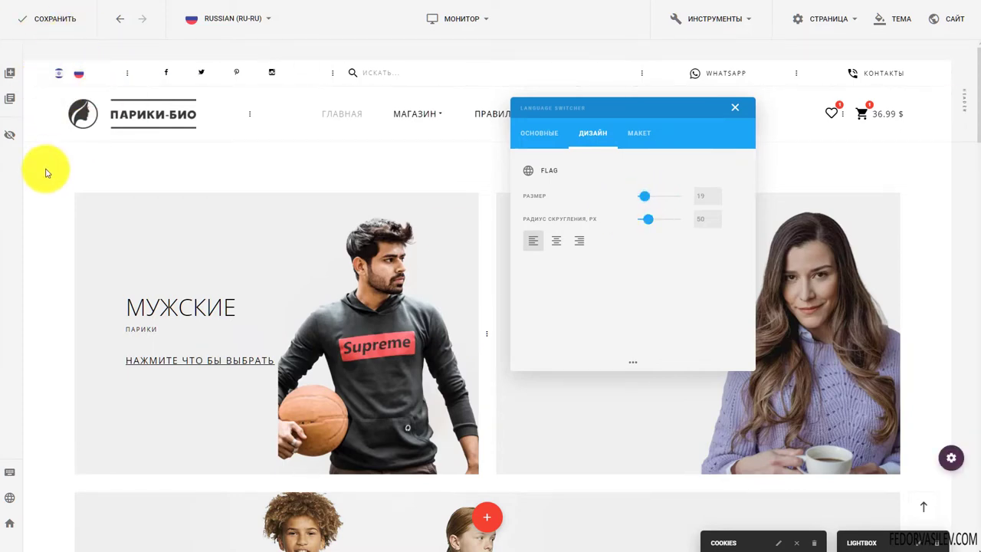
pyautogui.click(689, 199)
pyautogui.write('30')
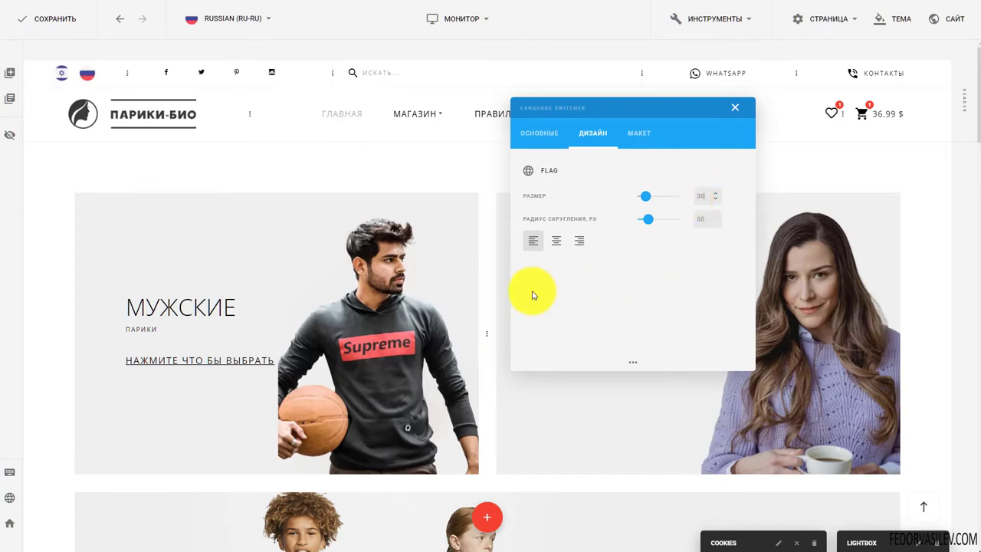
pyautogui.click(21, 38)
pyautogui.click(54, 23)
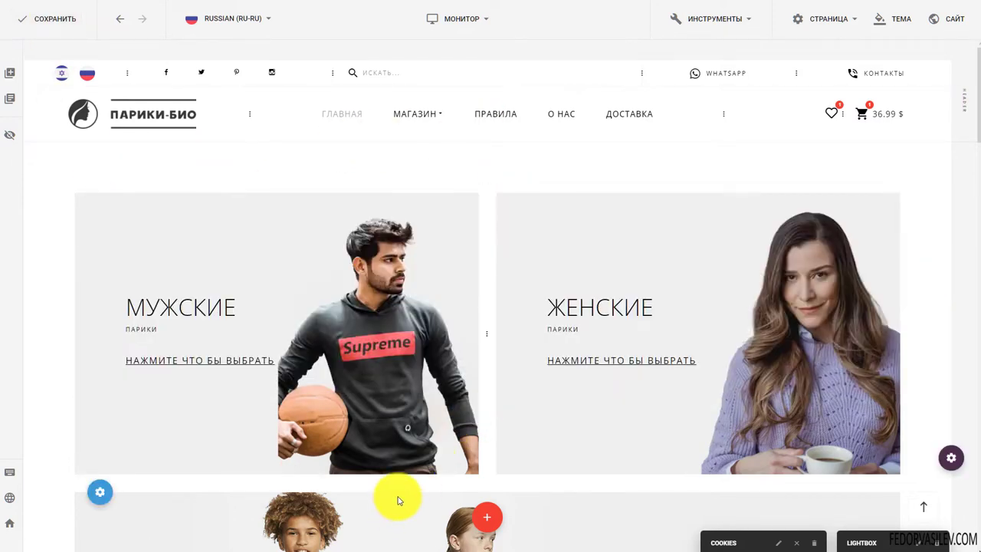
pyautogui.click(23, 20)
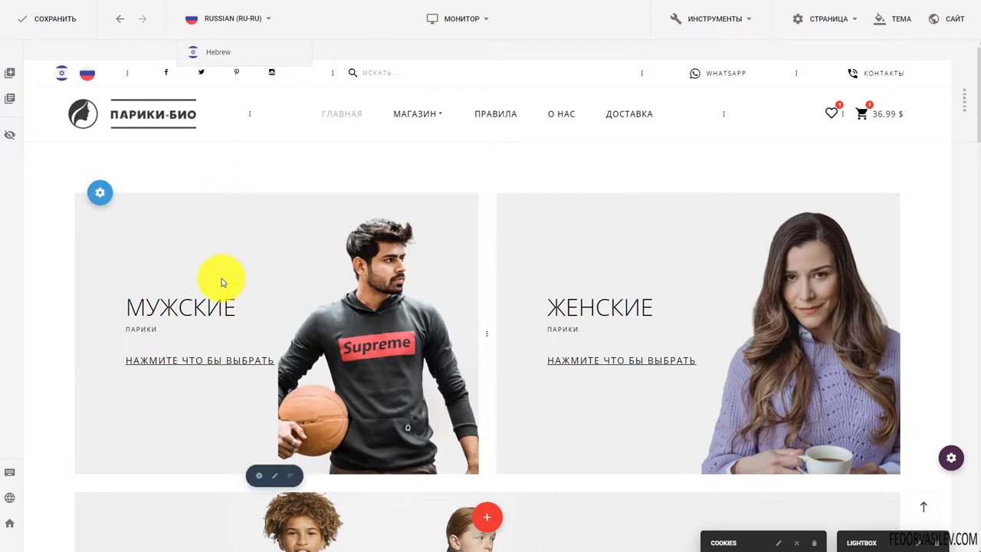
# Look over the Russian home page and switch the editor to its Hebrew version.
pyautogui.click(288, 164)
pyautogui.scroll(-8, 573, 210)
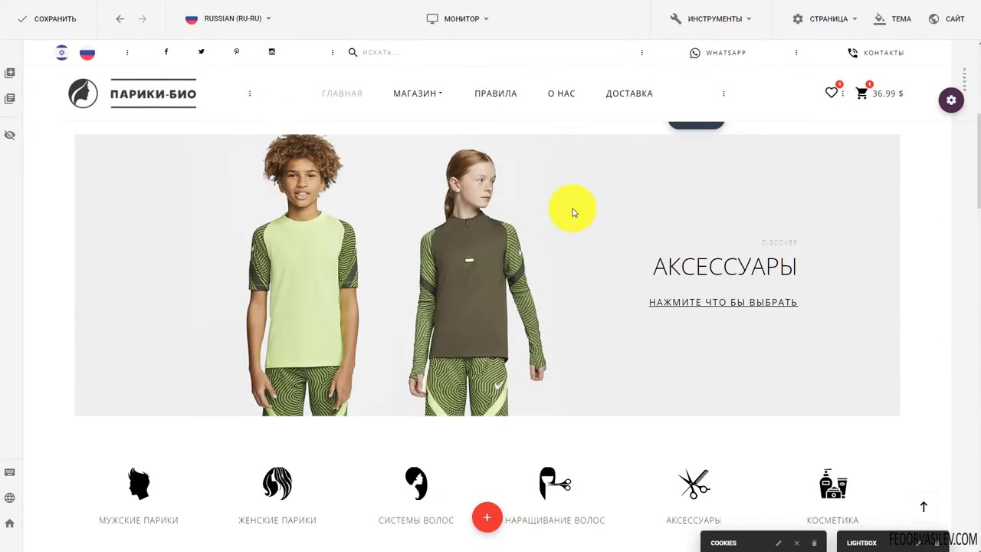
pyautogui.scroll(8, 470, 285)
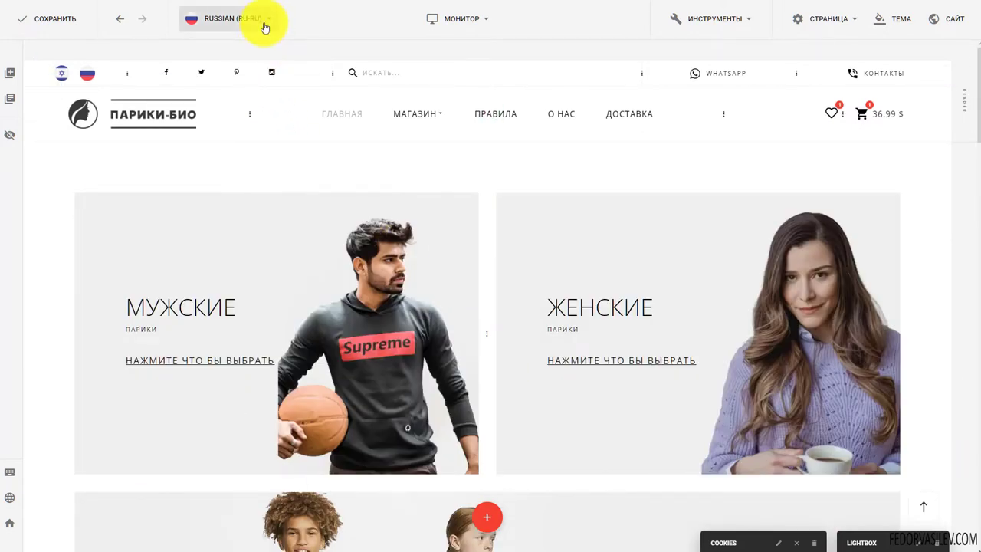
pyautogui.click(264, 27)
pyautogui.click(246, 49)
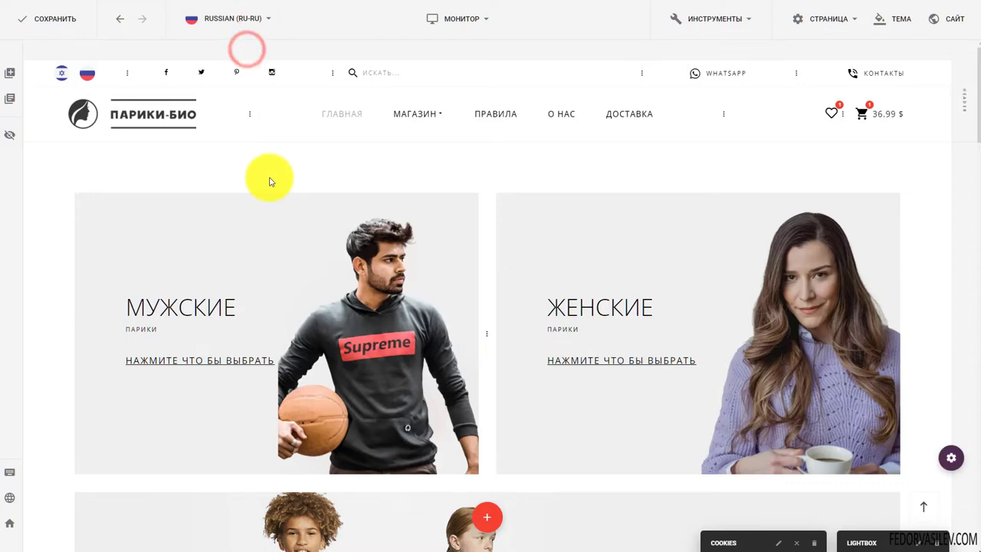
pyautogui.hotkey('ctrl', 's')
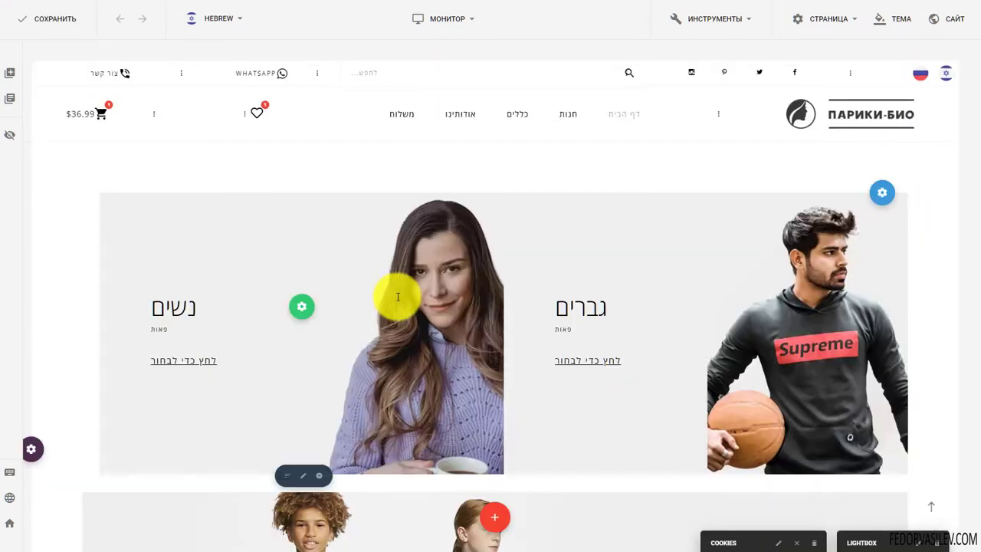
# Look through the Hebrew home page and switch the editor back to the Russian version.
pyautogui.scroll(-9, 608, 324)
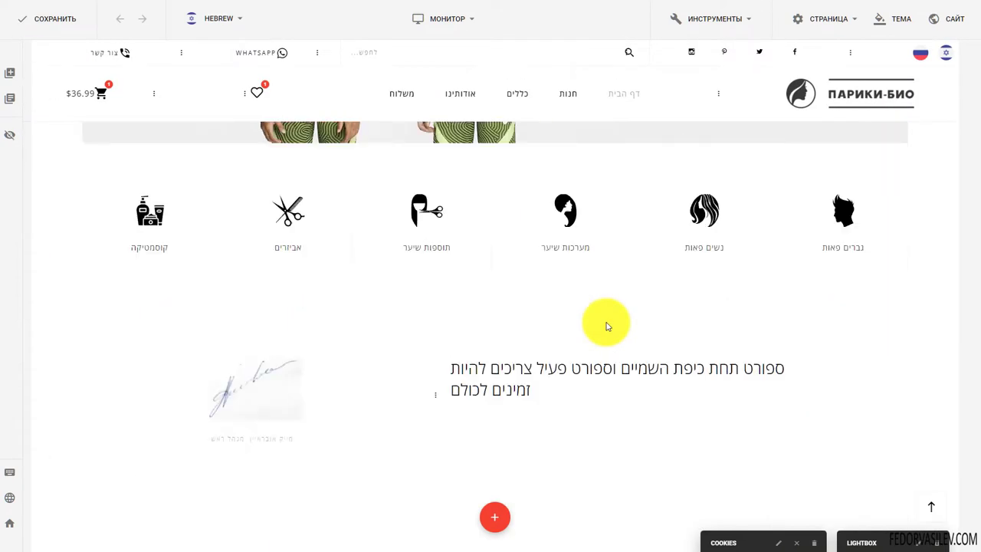
pyautogui.scroll(6, 417, 254)
pyautogui.scroll(3, 417, 255)
pyautogui.click(229, 17)
pyautogui.click(227, 52)
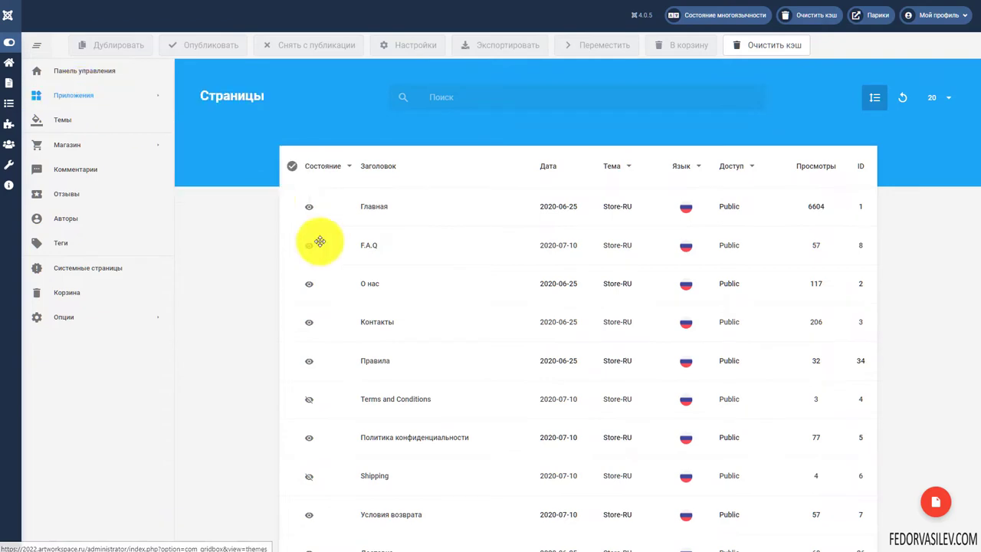
# Open the publication settings of the Главная page from the pages list.
pyautogui.scroll(-5, 474, 216)
pyautogui.scroll(5, 474, 216)
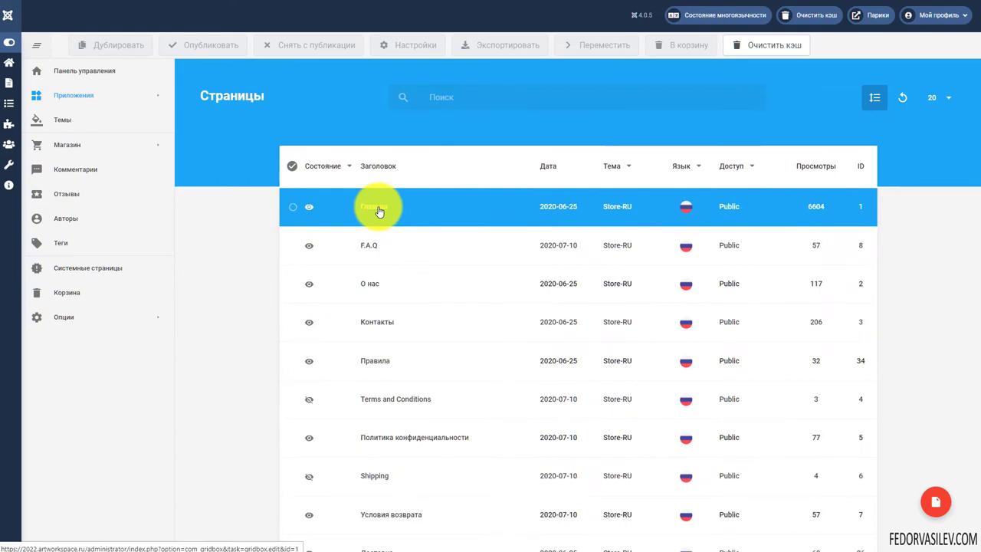
pyautogui.rightClick(378, 211)
pyautogui.click(431, 218)
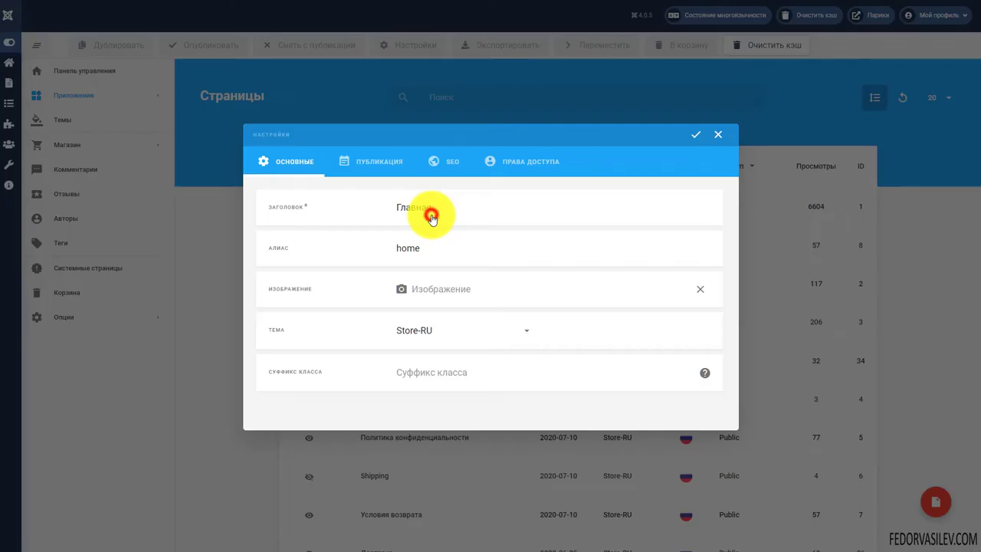
pyautogui.click(388, 162)
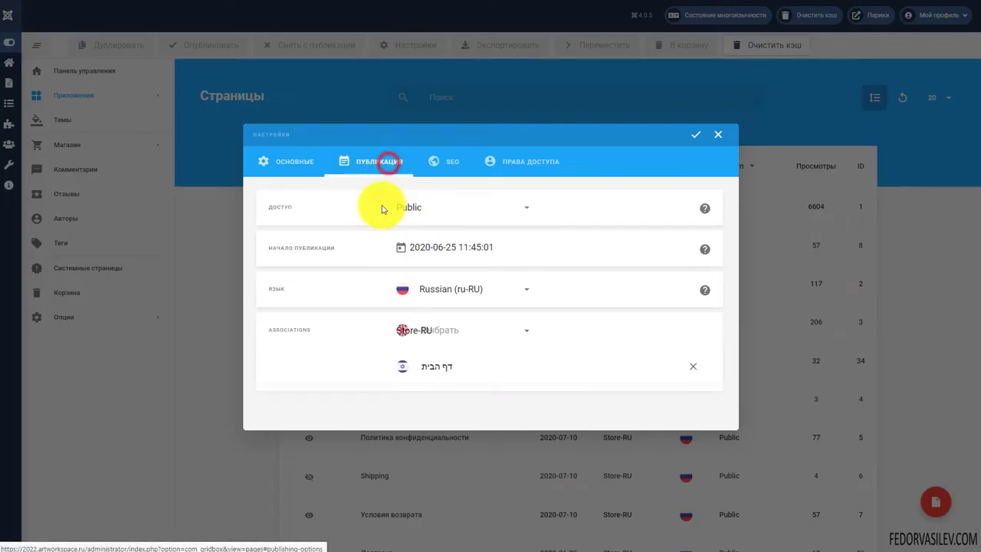
# Set the page language to Все, switch it back to Russian (ru-RU), and highlight the Associations label.
pyautogui.click(426, 292)
pyautogui.click(430, 321)
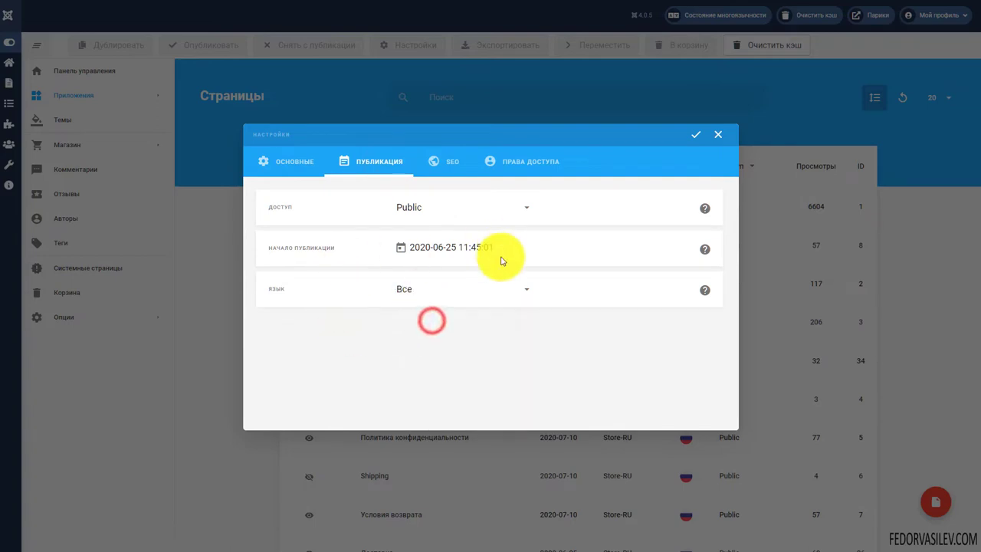
pyautogui.click(406, 293)
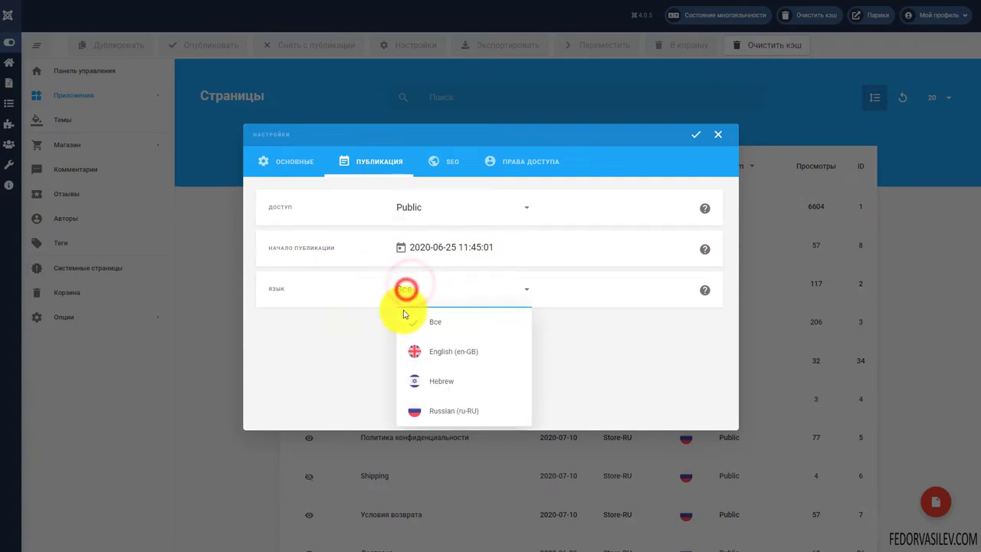
pyautogui.click(428, 414)
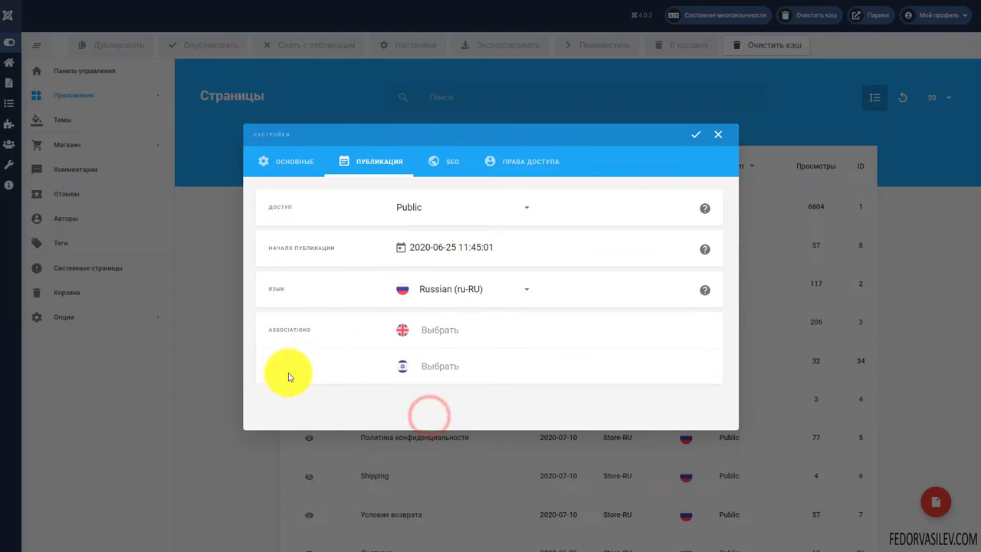
pyautogui.moveTo(317, 330); pyautogui.dragTo(245, 328)
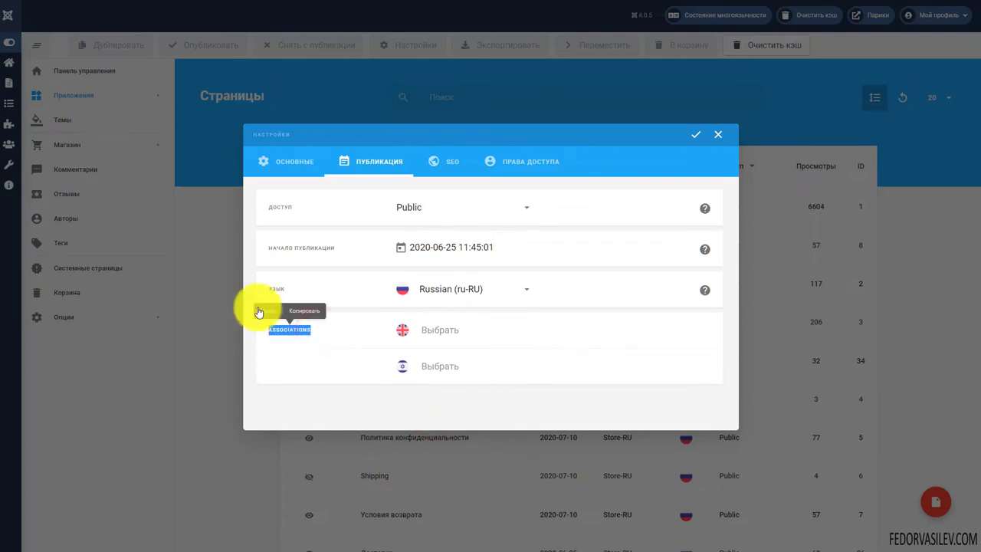
# View the pages offered for the Главная page's Hebrew association, and check the language versions listed in the page editor.
pyautogui.click(339, 334)
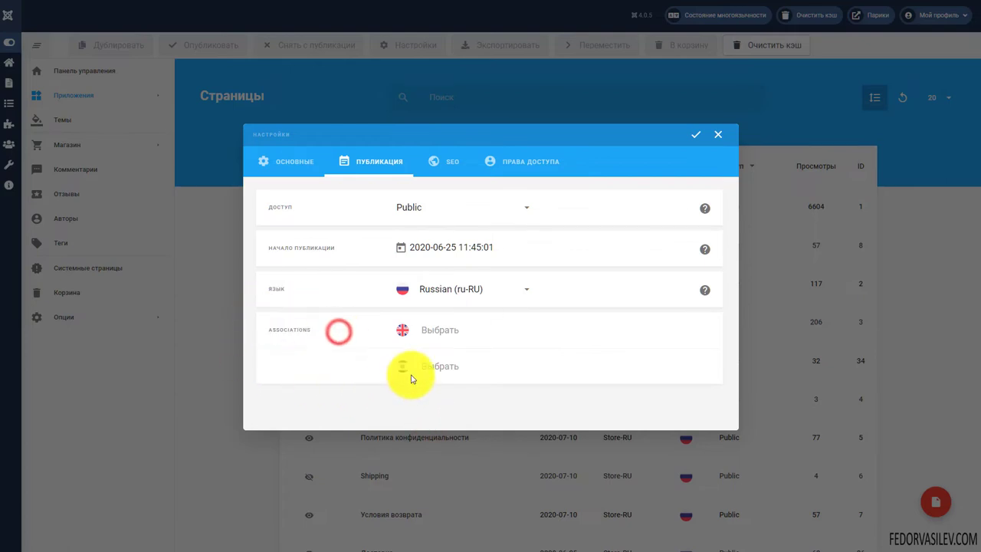
pyautogui.click(431, 370)
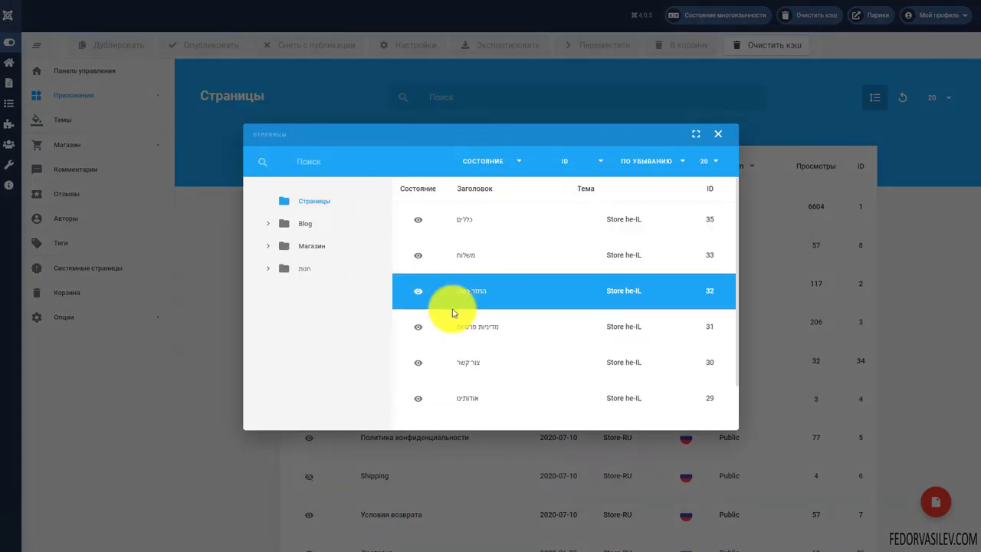
pyautogui.click(714, 134)
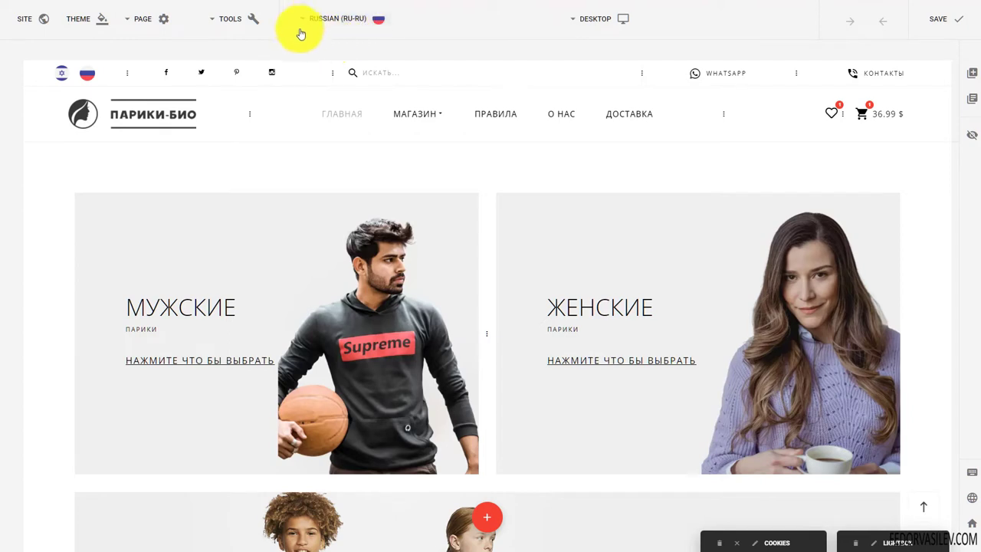
pyautogui.click(328, 29)
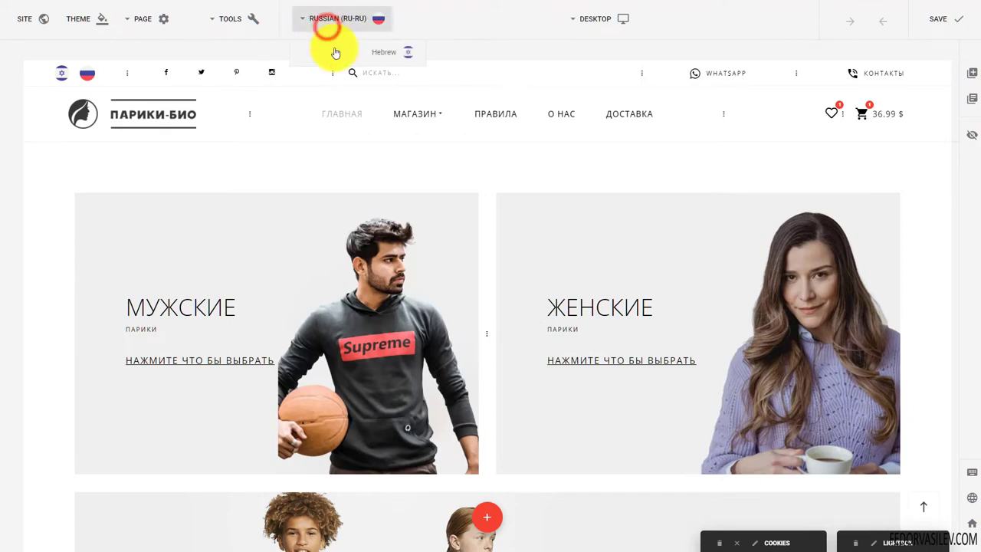
pyautogui.click(452, 23)
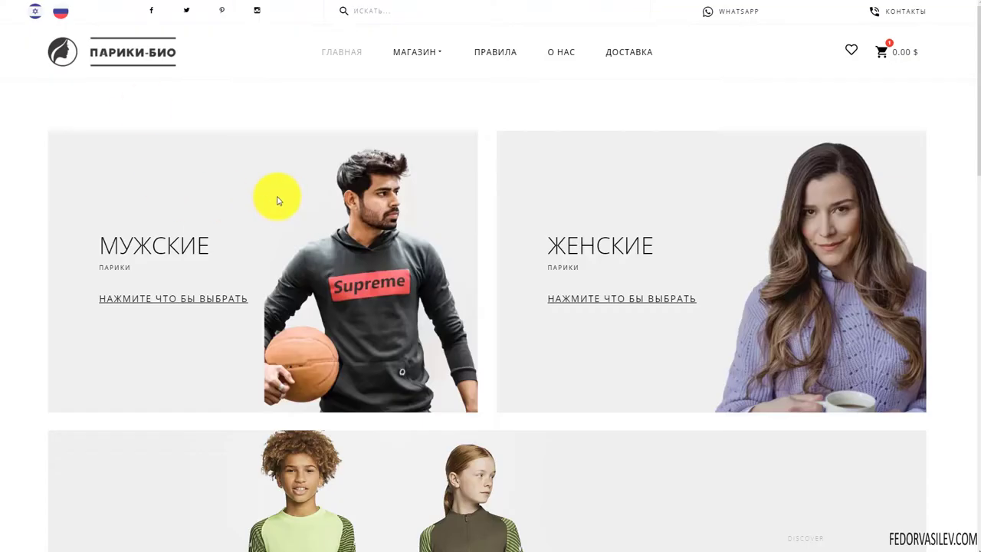
# Open the MD05 Stock wig from the Женские парики category on the Russian storefront and look over its product page.
pyautogui.scroll(-7, 273, 199)
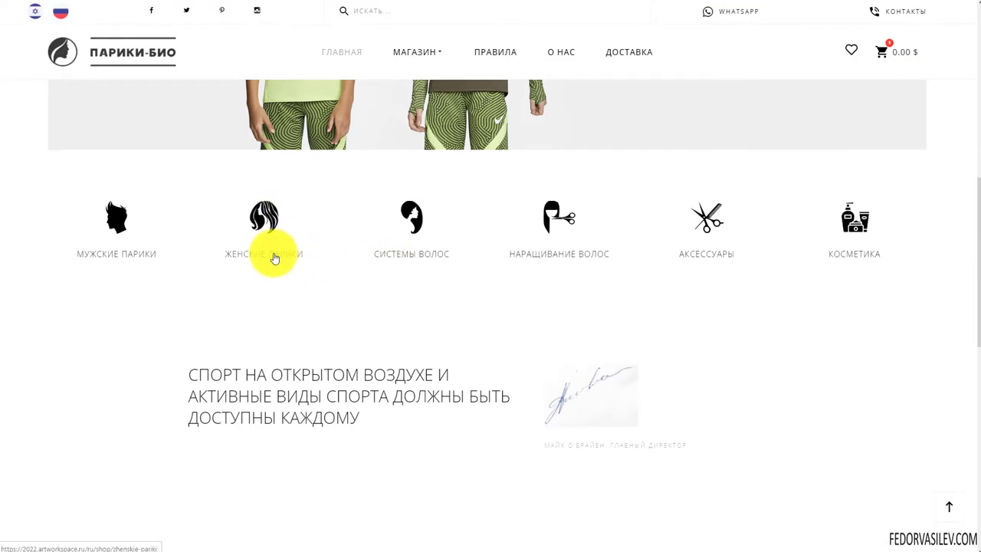
pyautogui.click(273, 257)
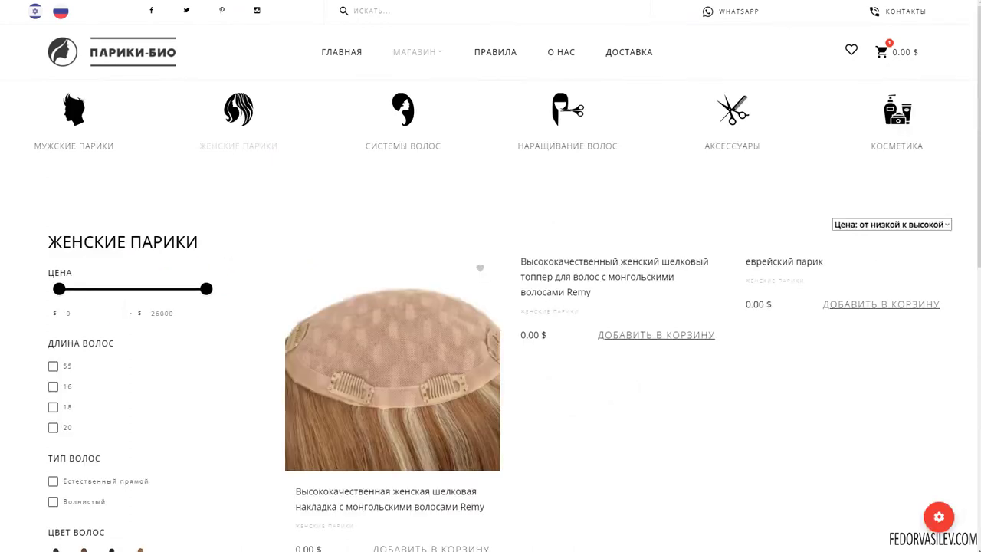
pyautogui.scroll(-6, 477, 412)
pyautogui.click(379, 268)
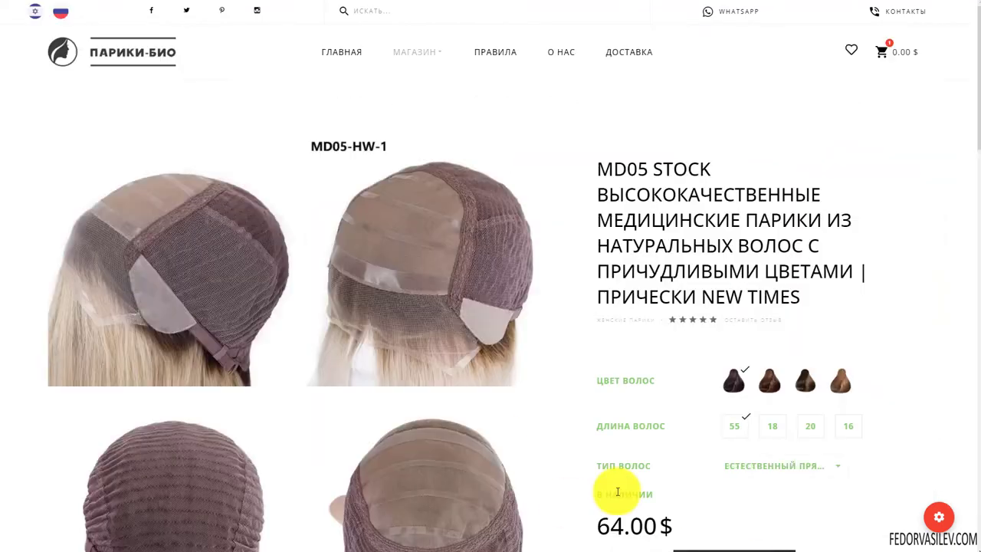
pyautogui.scroll(-2, 386, 352)
pyautogui.scroll(2, 388, 350)
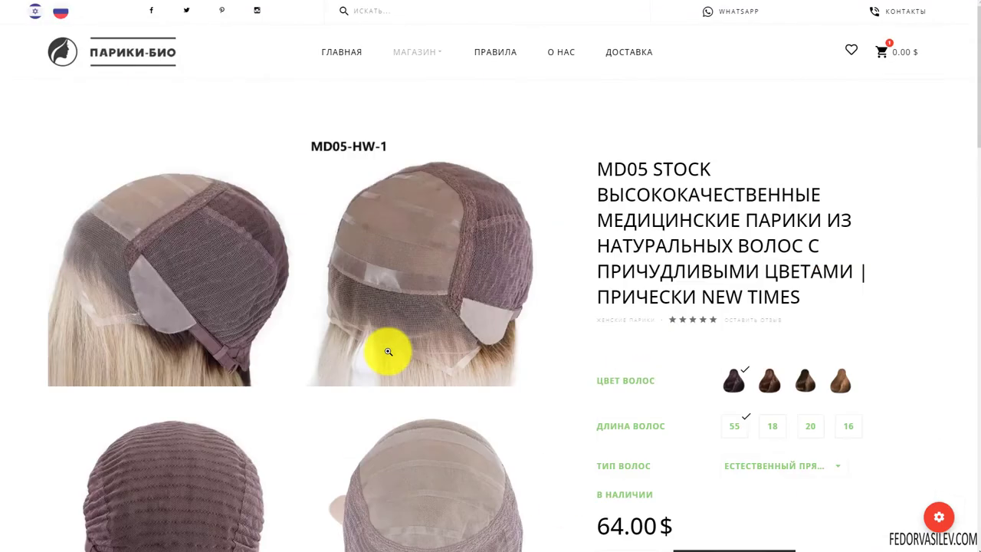
pyautogui.scroll(-7, 578, 222)
pyautogui.scroll(-1, 581, 222)
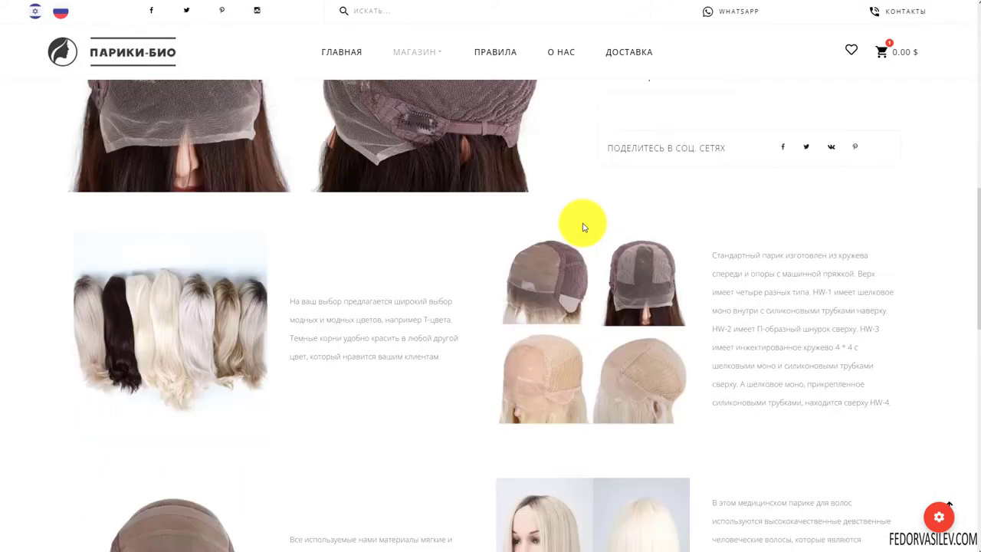
pyautogui.scroll(7, 576, 220)
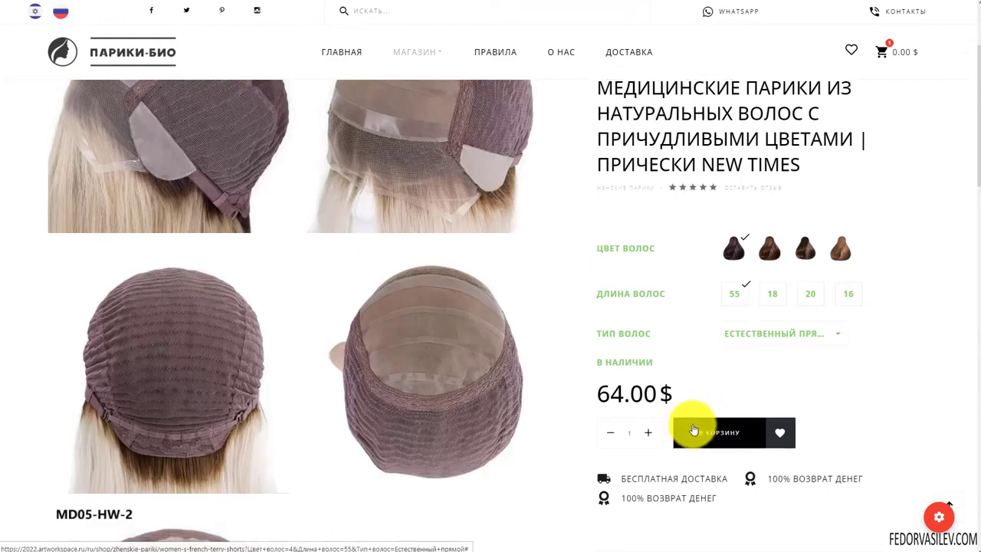
pyautogui.scroll(2, 711, 429)
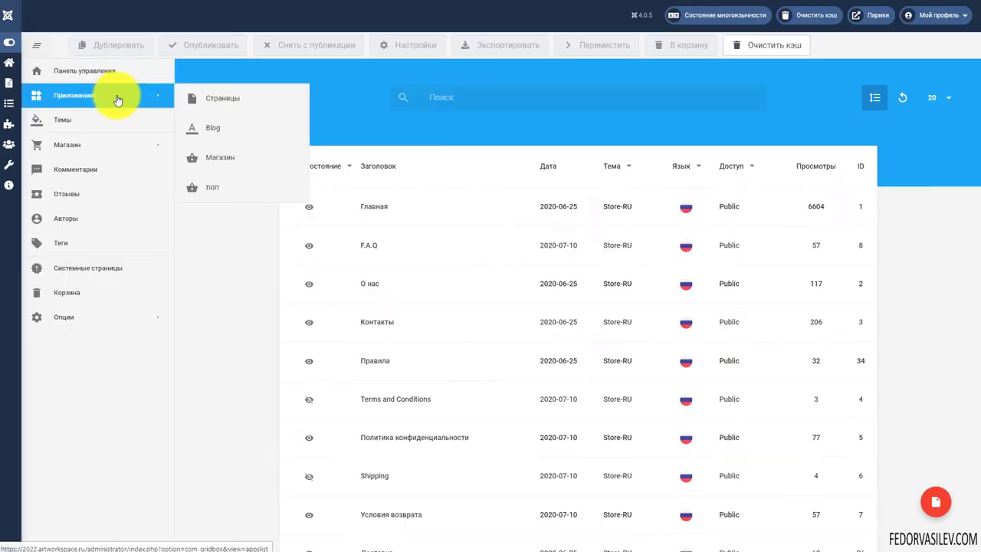
# Open the MD05 Stock product's settings in the Магазин app and check its Hebrew association in the publication options.
pyautogui.click(219, 156)
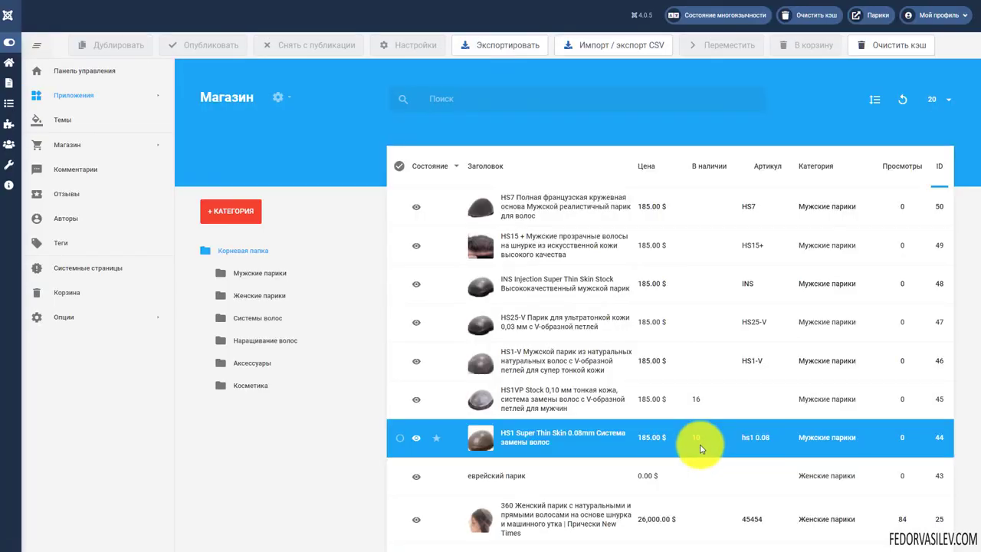
pyautogui.scroll(-5, 700, 449)
pyautogui.scroll(-2, 597, 335)
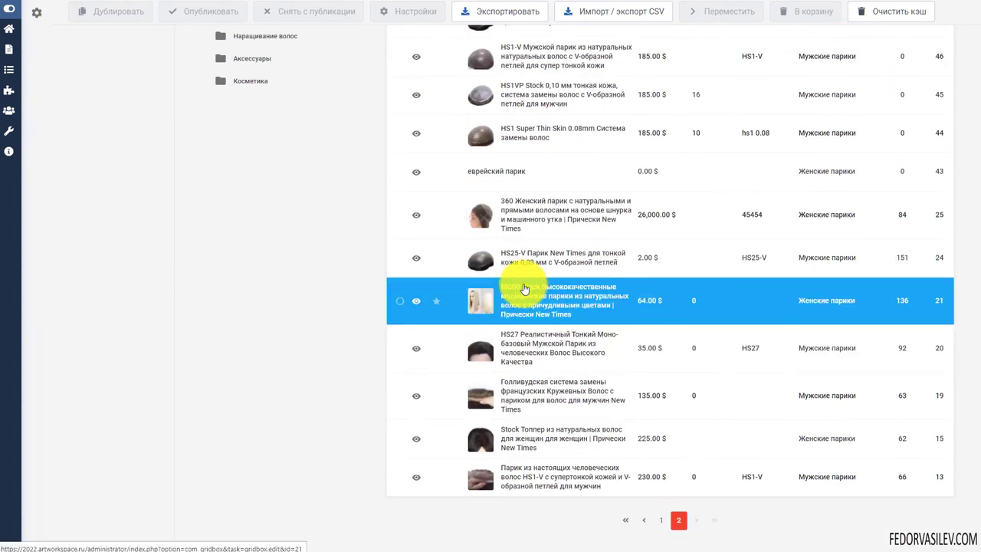
pyautogui.rightClick(524, 289)
pyautogui.click(556, 299)
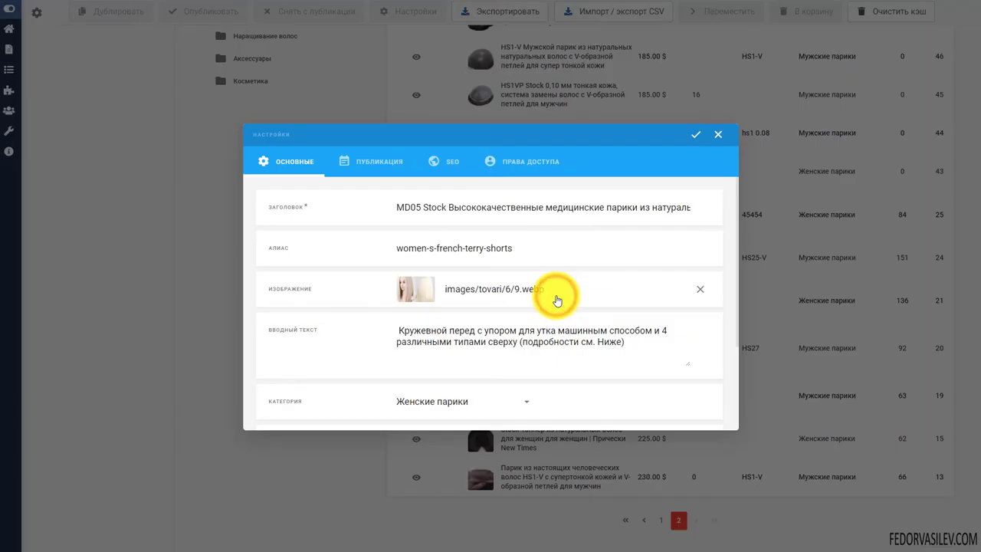
pyautogui.click(372, 158)
pyautogui.scroll(-1, 320, 225)
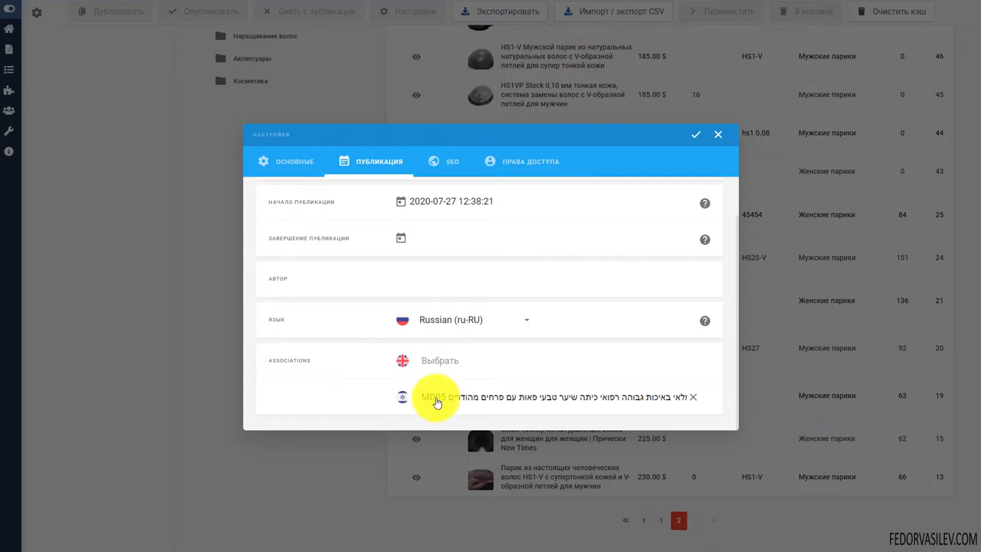
pyautogui.click(717, 134)
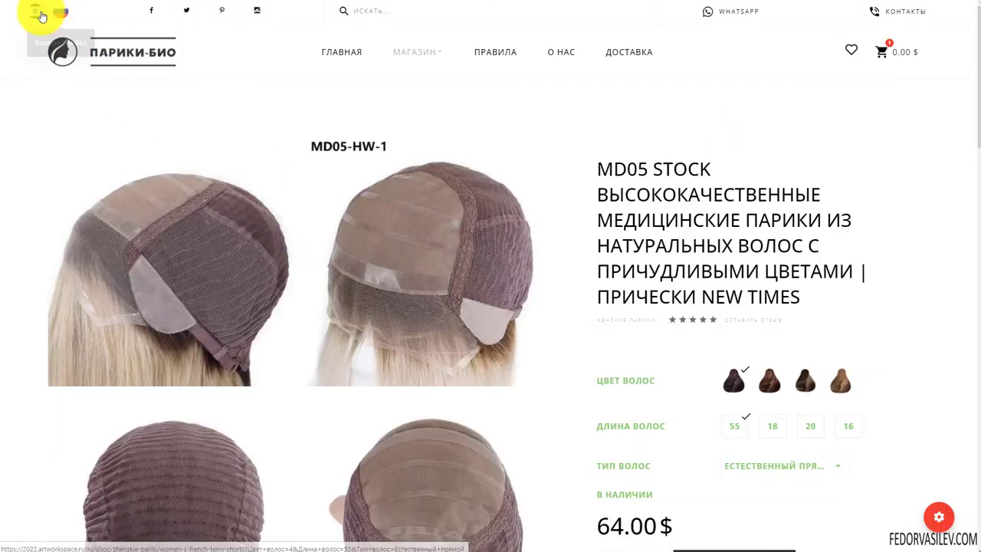
# Switch the MD05 product page on the storefront to Hebrew and look it over.
pyautogui.click(35, 16)
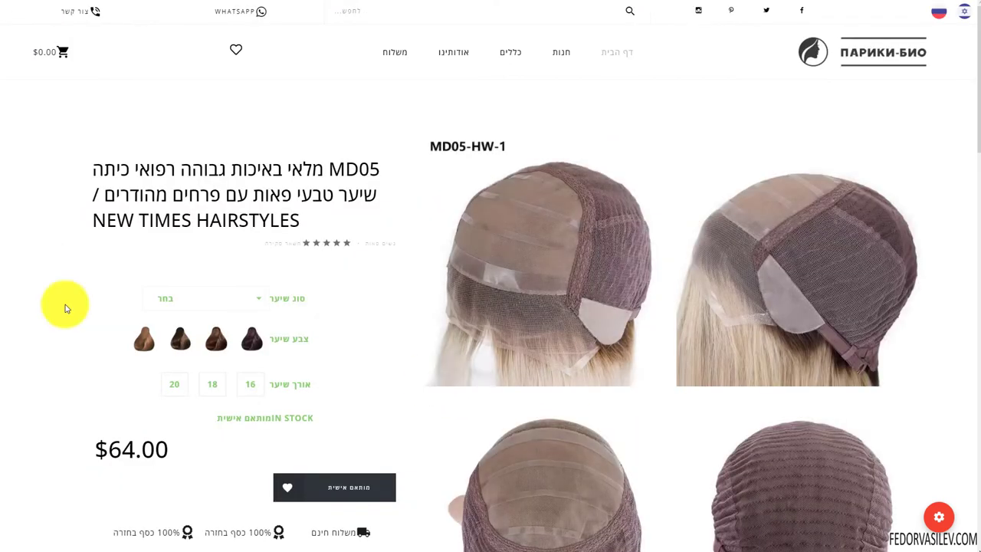
pyautogui.scroll(-5, 48, 287)
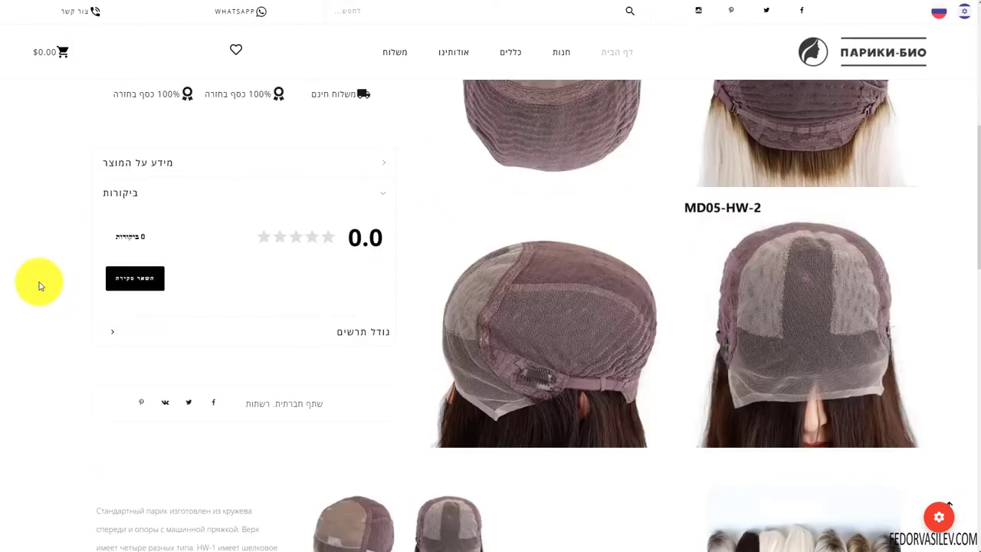
pyautogui.scroll(5, 41, 286)
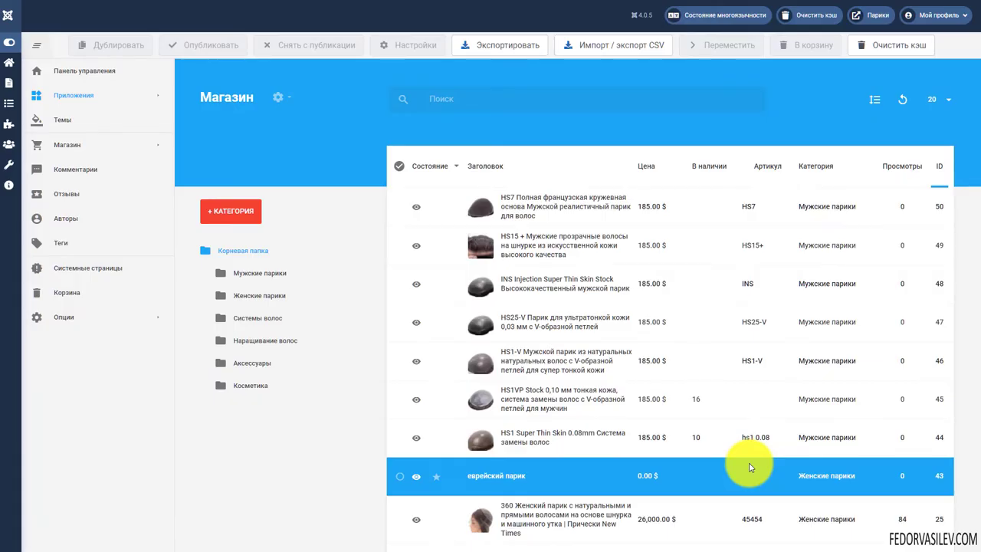
# Open the system pages list and view the language settings of Страница оформления заказа.
pyautogui.click(113, 267)
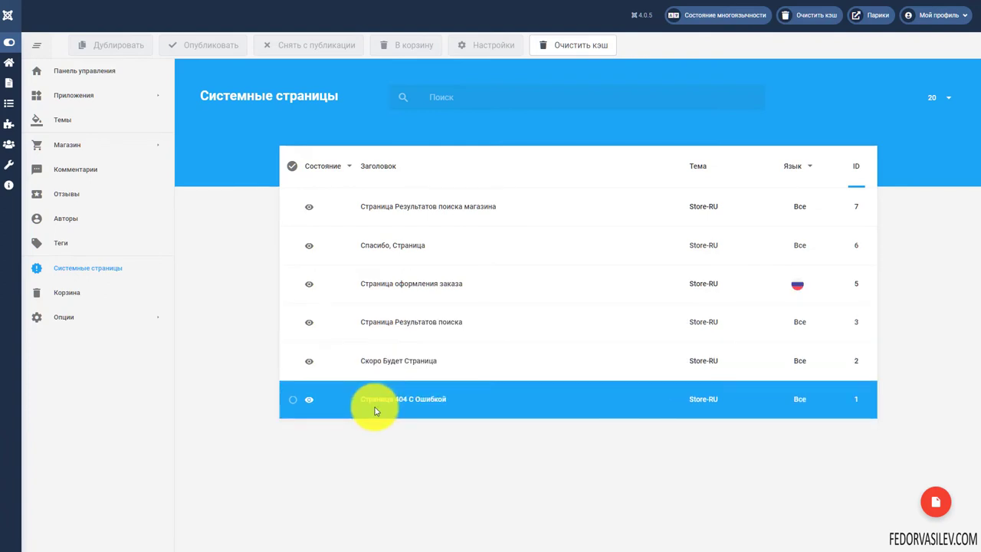
pyautogui.rightClick(393, 288)
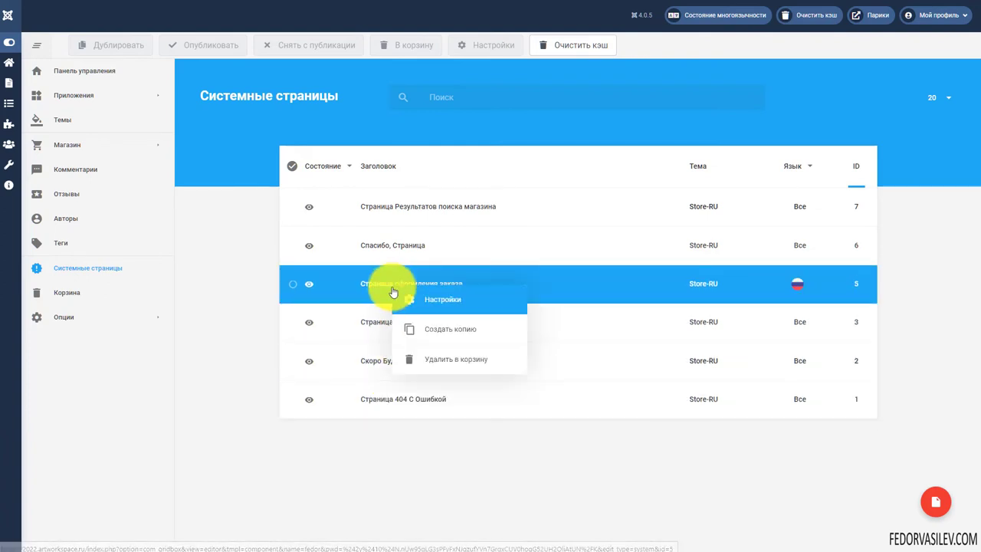
pyautogui.click(419, 304)
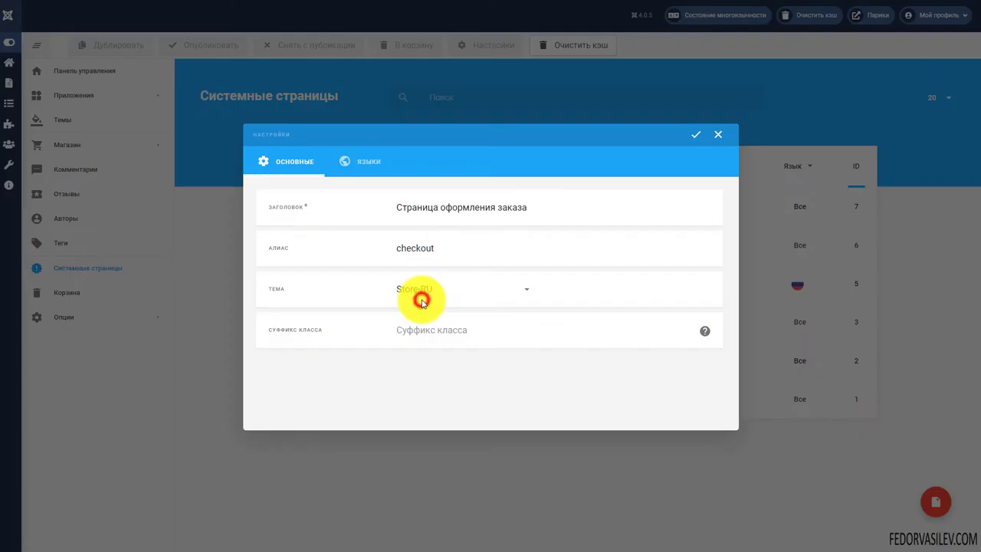
pyautogui.click(352, 158)
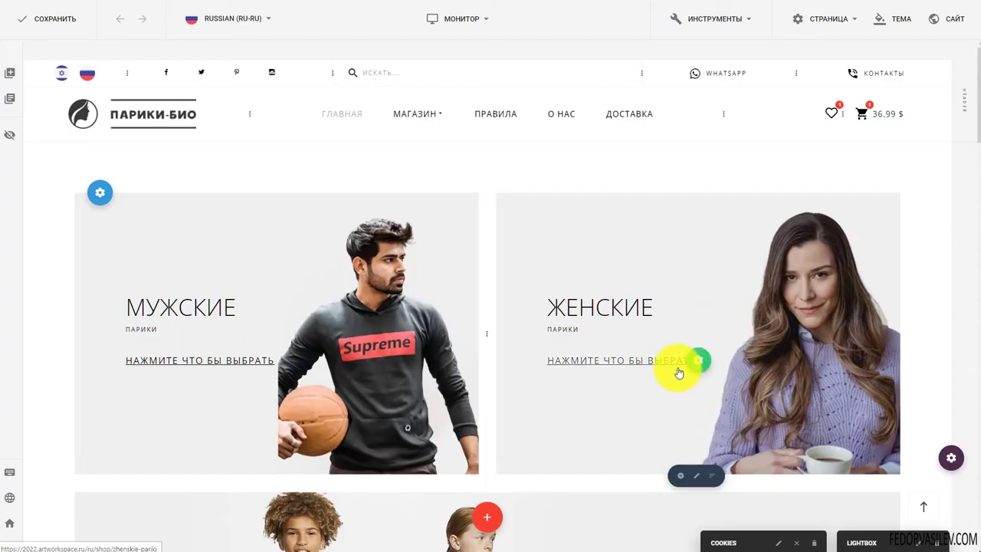
# Open the media manager from the page editor, sort the Images folder by Modified, and look through the ikon folder.
pyautogui.click(684, 21)
pyautogui.click(715, 51)
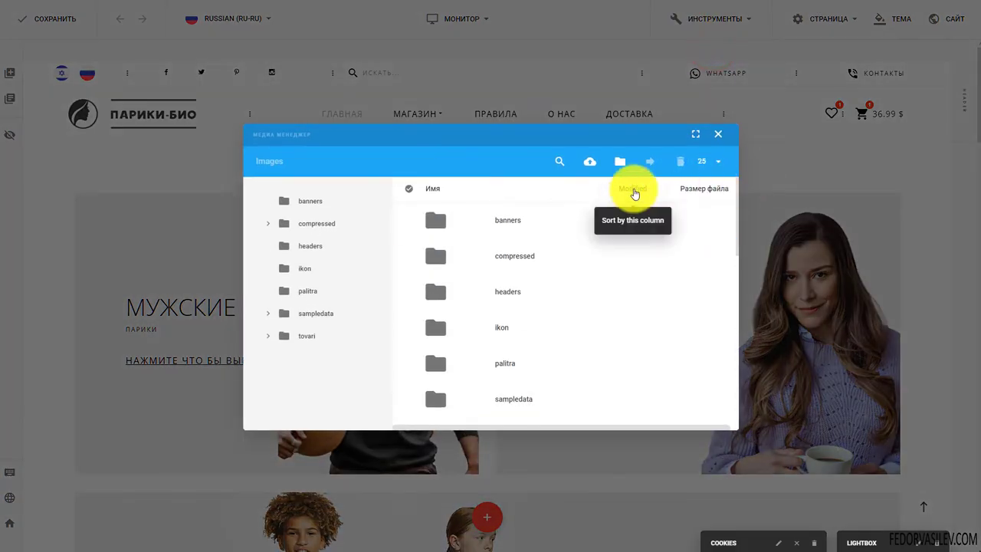
pyautogui.click(633, 192)
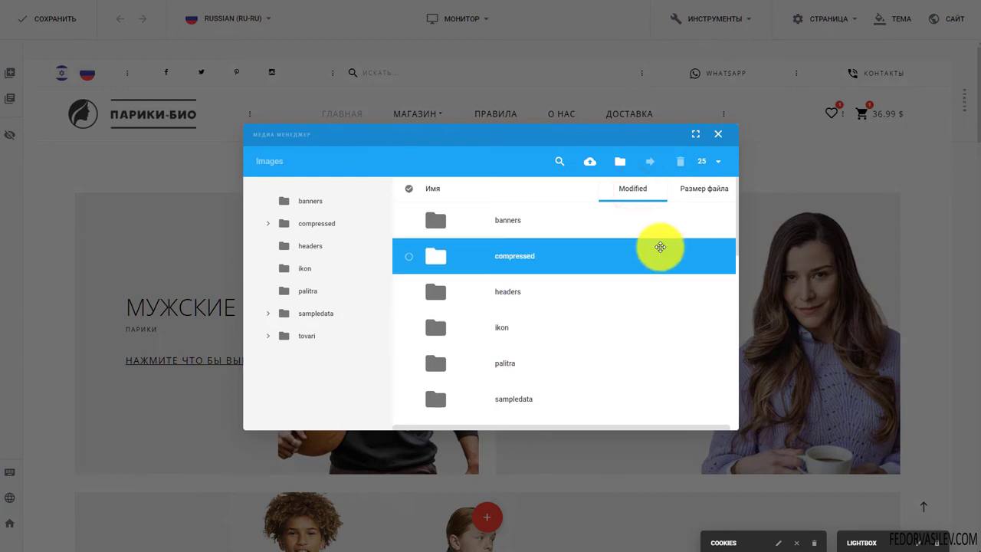
pyautogui.click(696, 195)
pyautogui.doubleClick(501, 327)
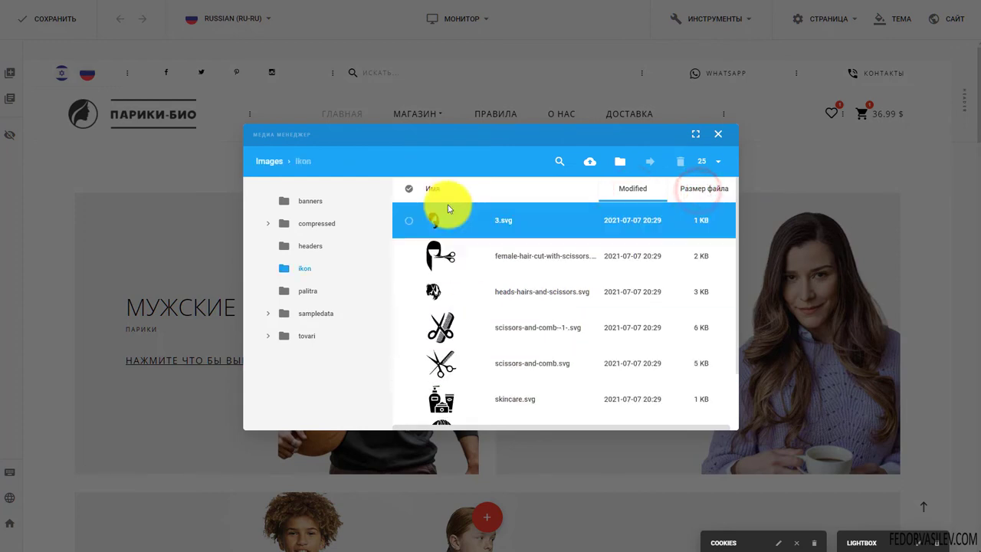
pyautogui.scroll(-1, 469, 322)
pyautogui.scroll(1, 469, 322)
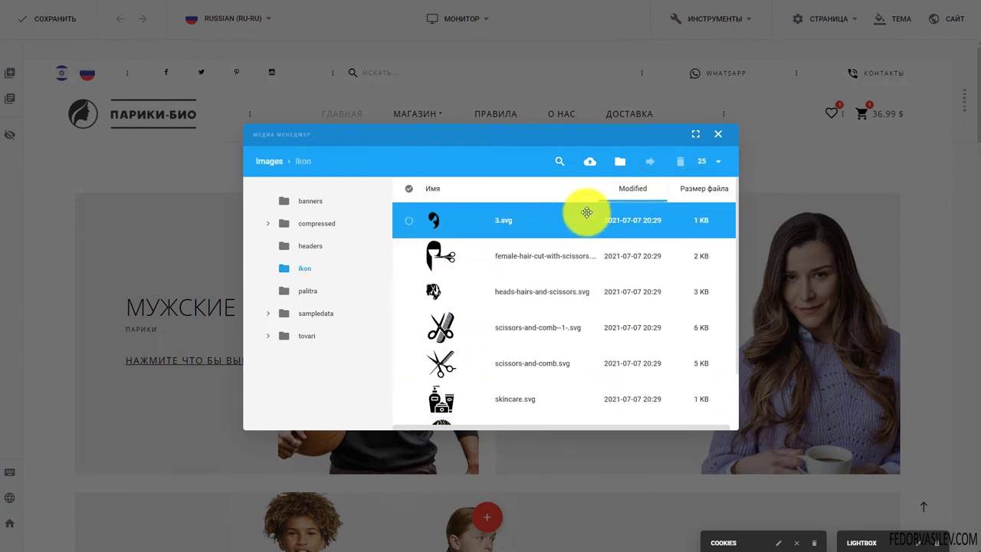
# Sort the ikon folder's files by modification date and by file size in both directions, and close the media manager.
pyautogui.click(634, 190)
pyautogui.click(624, 190)
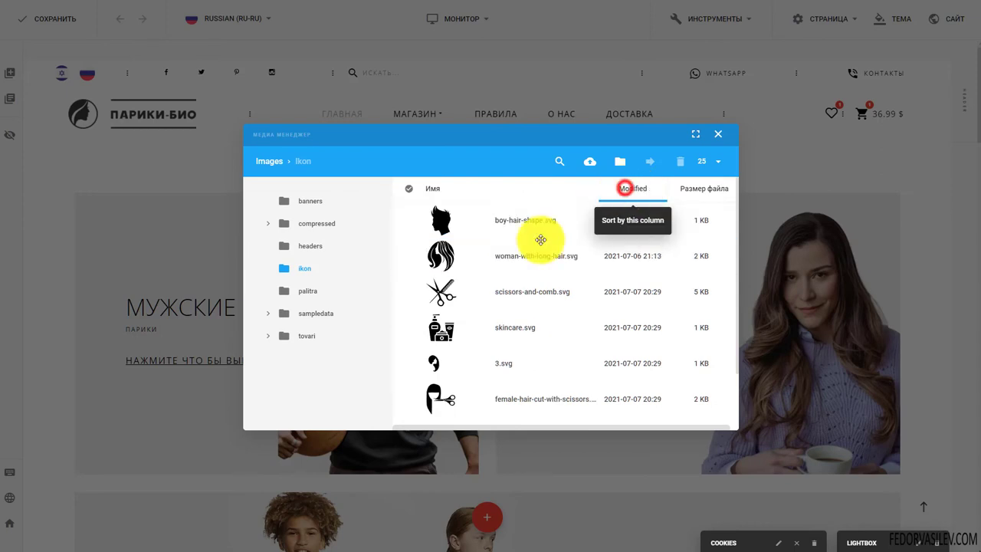
pyautogui.click(690, 188)
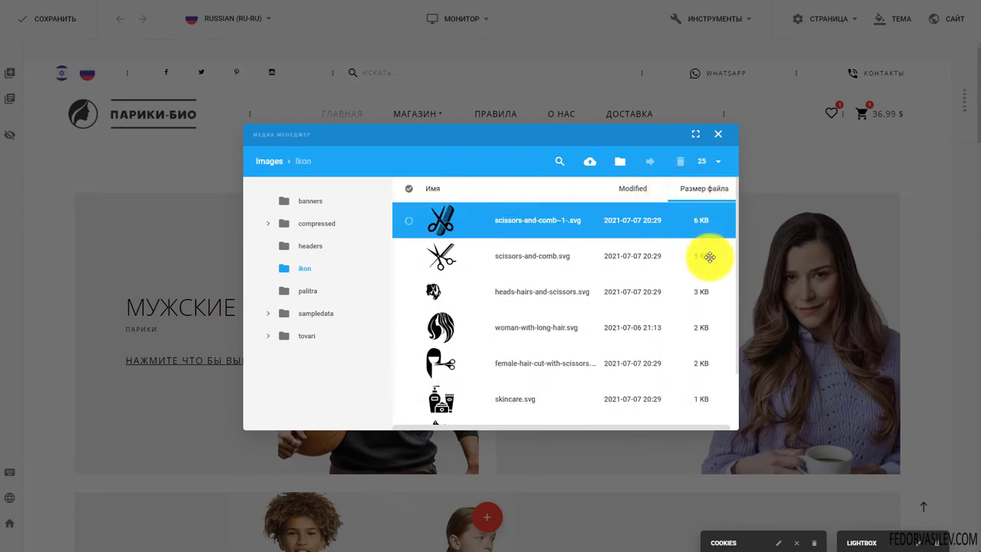
pyautogui.click(697, 190)
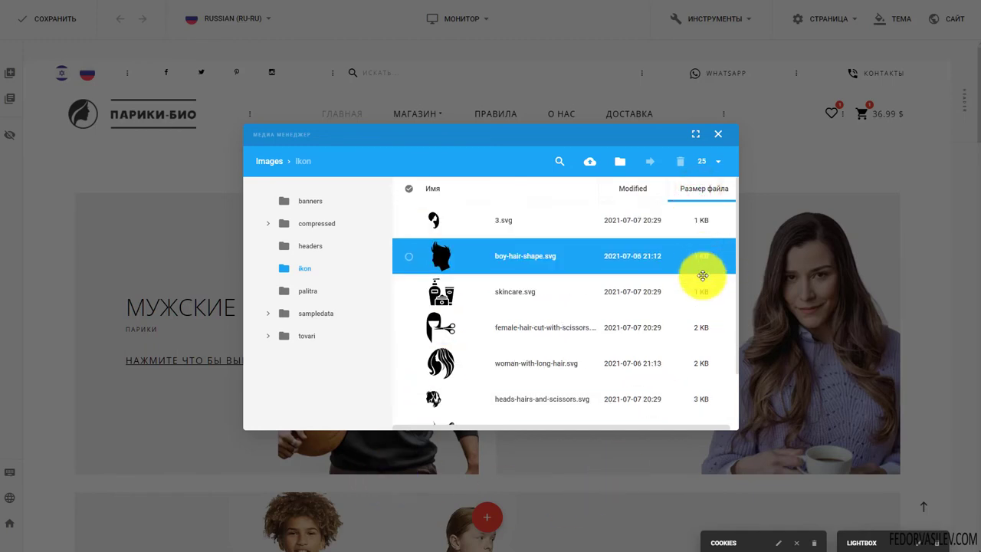
pyautogui.scroll(-1, 678, 311)
pyautogui.scroll(1, 668, 308)
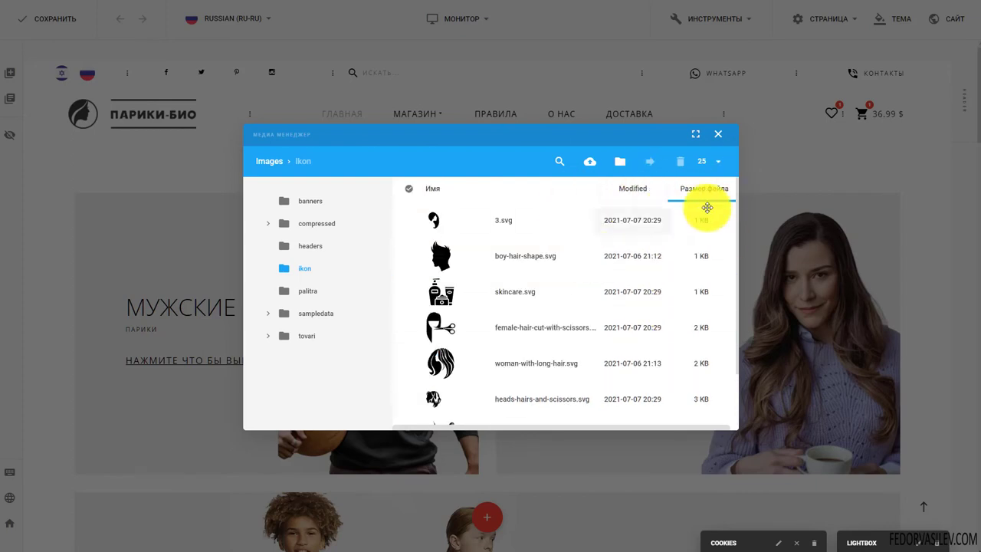
pyautogui.click(717, 134)
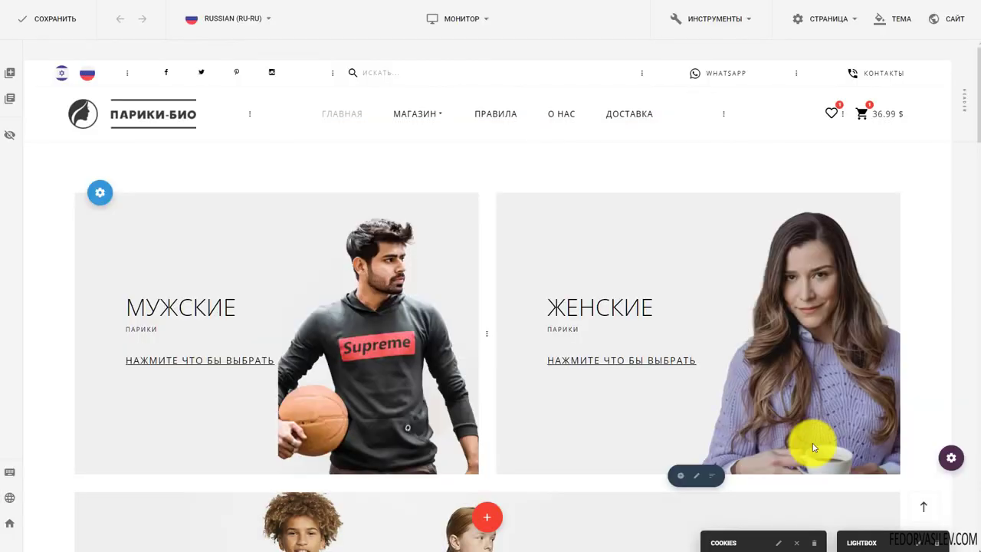